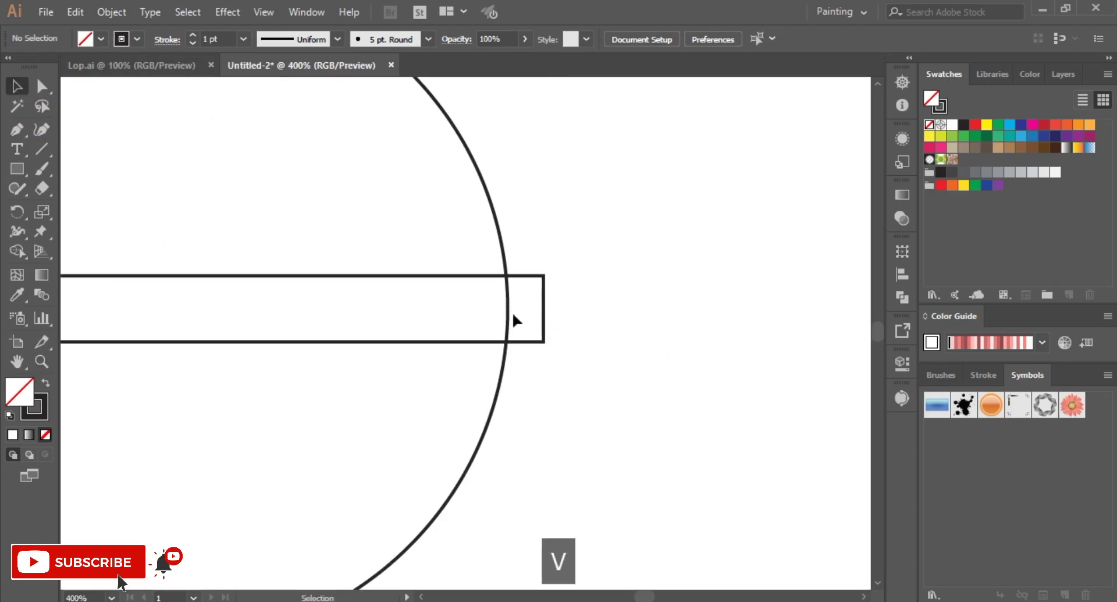
Narrow the horizontal rectangle so its ends project only slightly beyond the circle's edge.
click(541, 314)
drag(544, 309, 522, 314)
click(568, 326)
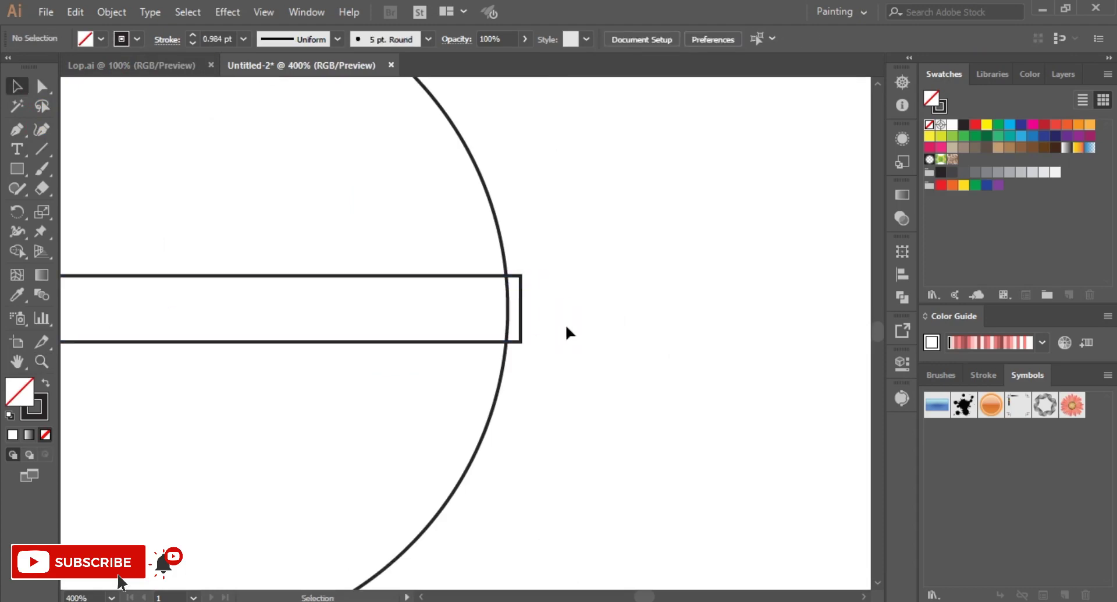
Align the circle and the horizontal rectangle to each other on their horizontal centres.
key(ctrl+minus)
key(ctrl+minus)
key(ctrl+minus)
drag(222, 231, 515, 455)
click(701, 40)
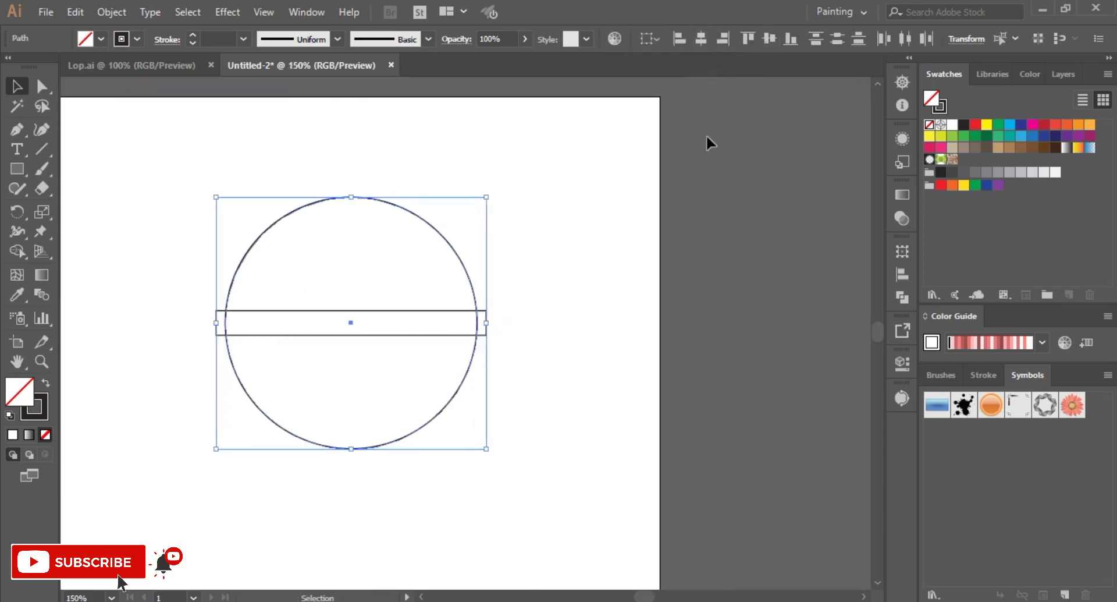
click(558, 264)
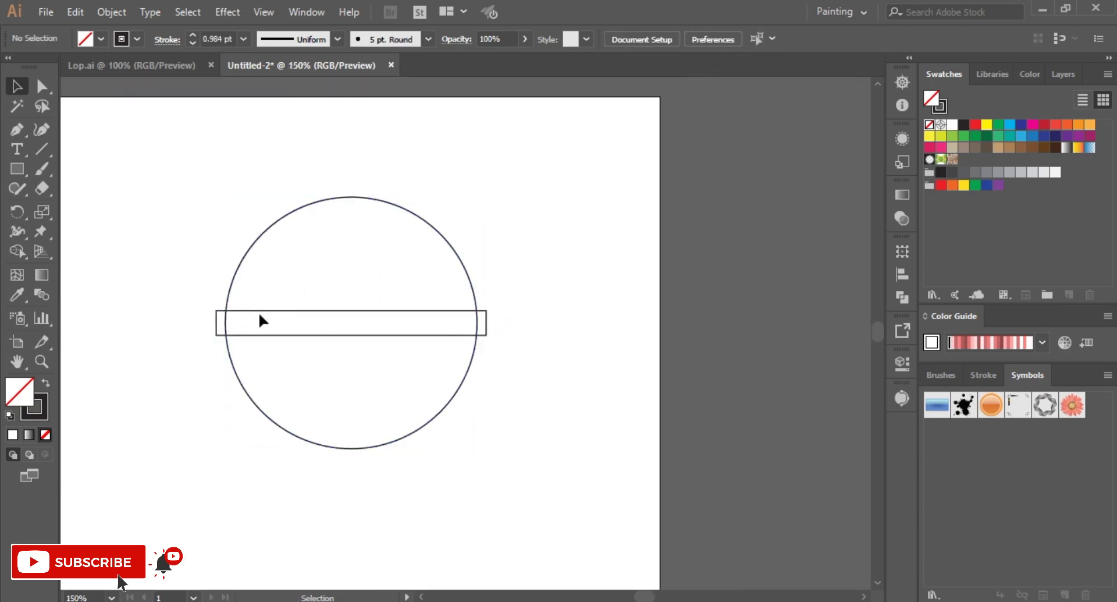
Fully round the rectangle's ends with a corner radius of about 10 px.
click(269, 312)
click(41, 88)
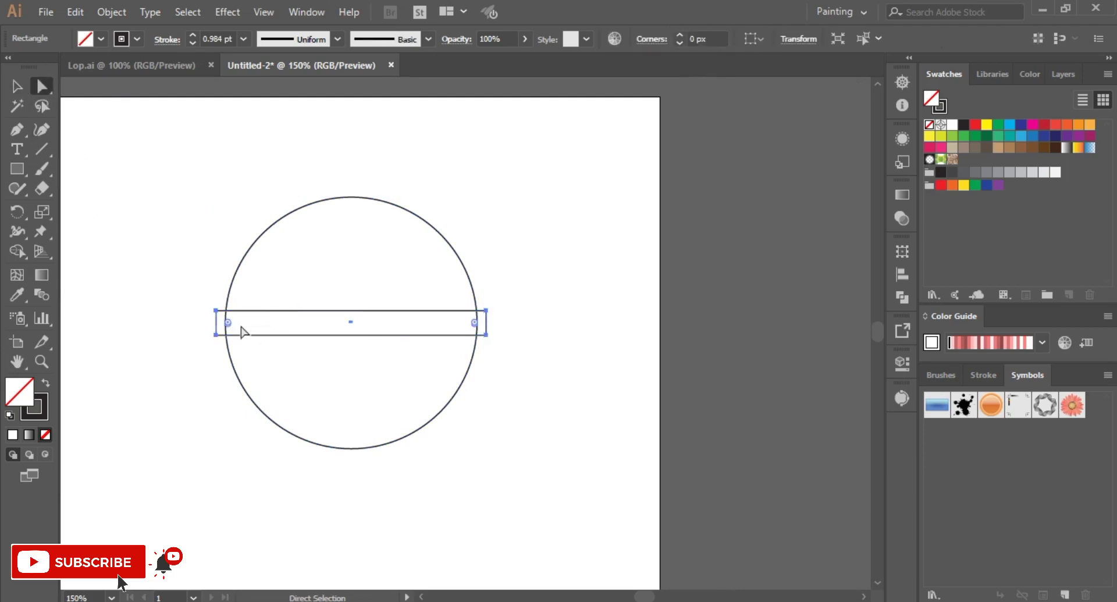
drag(230, 324, 524, 364)
click(506, 349)
Merge the circle and the rounded bar into a single outline with the Pathfinder Unite operation.
drag(139, 187, 582, 492)
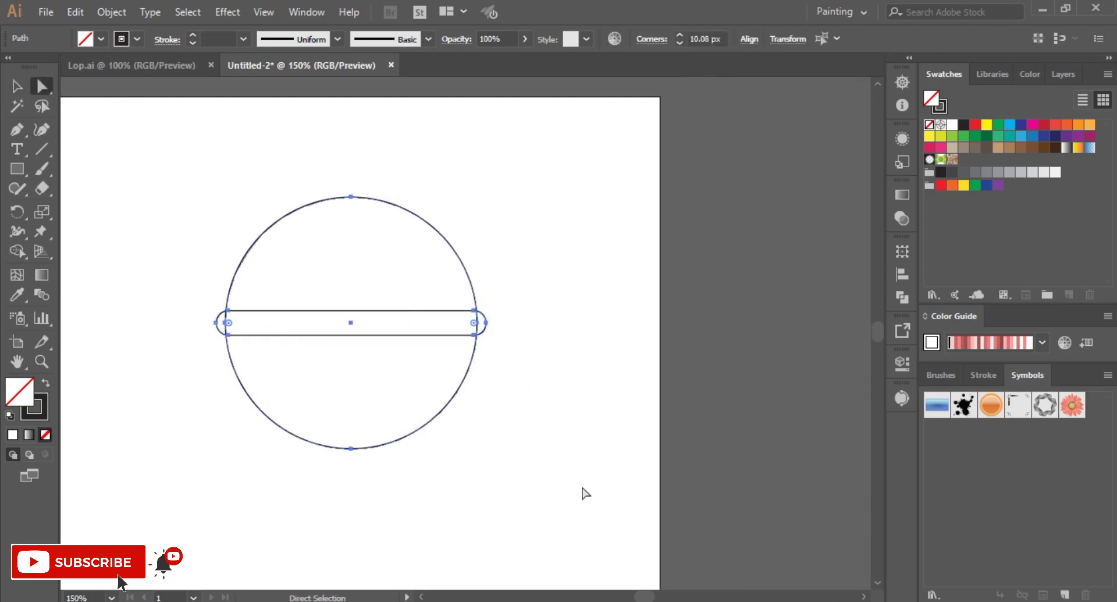
click(902, 296)
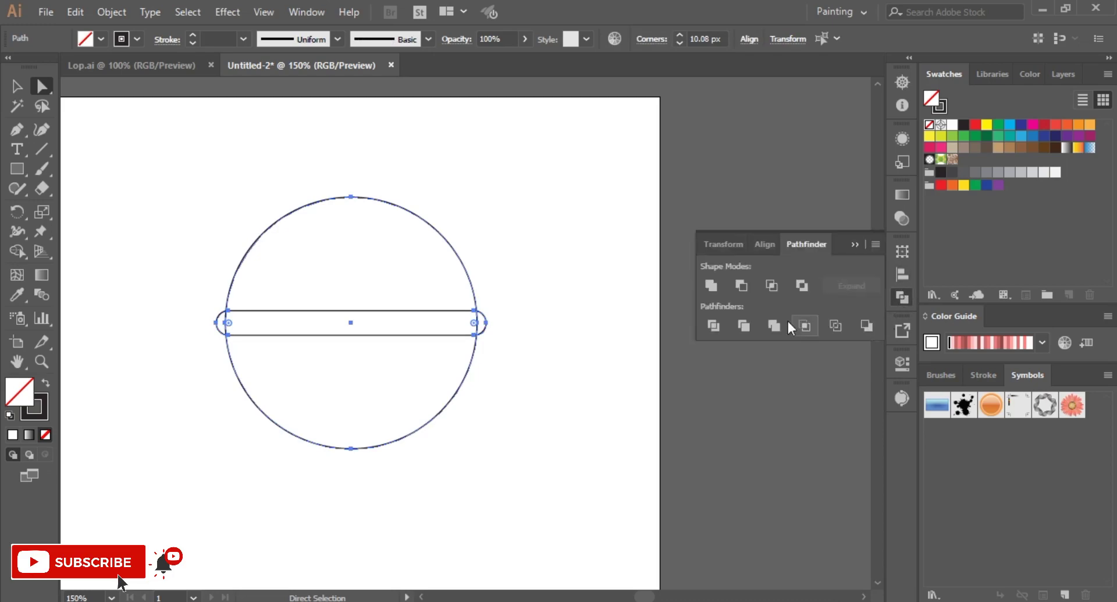
click(308, 13)
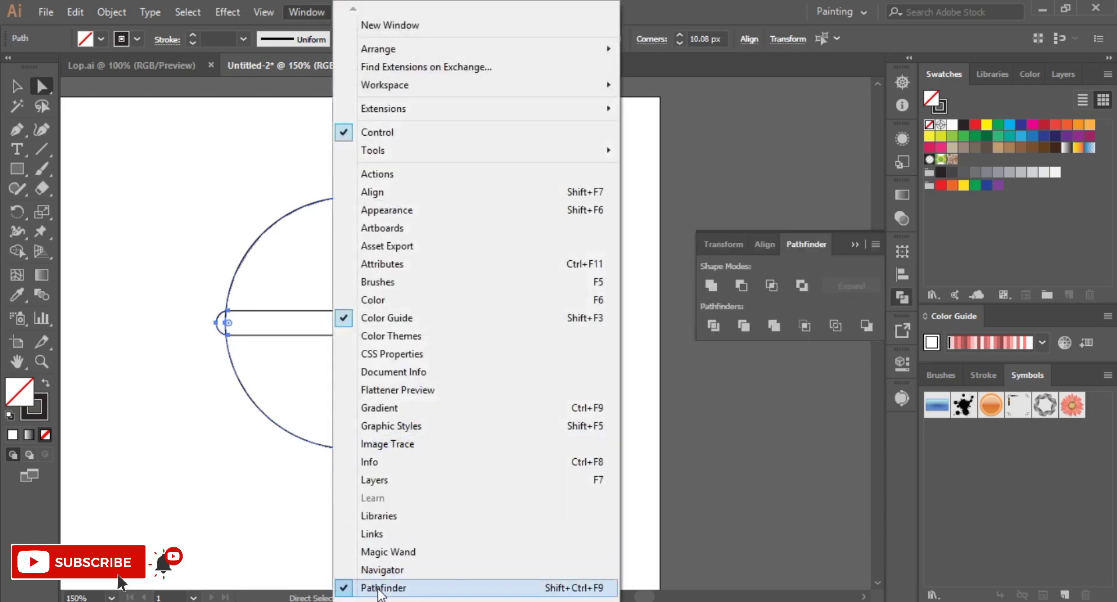
click(706, 291)
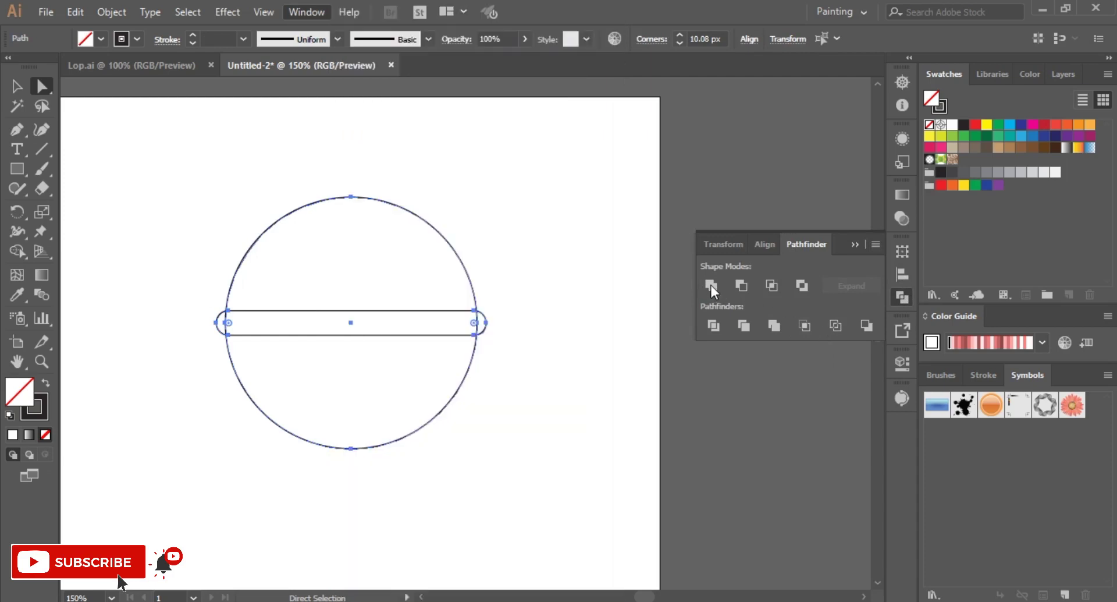
click(706, 291)
Delete the left-side anchor points of the merged outline, keeping only the right half as an open profile.
click(18, 92)
click(128, 134)
click(42, 87)
drag(167, 146, 355, 520)
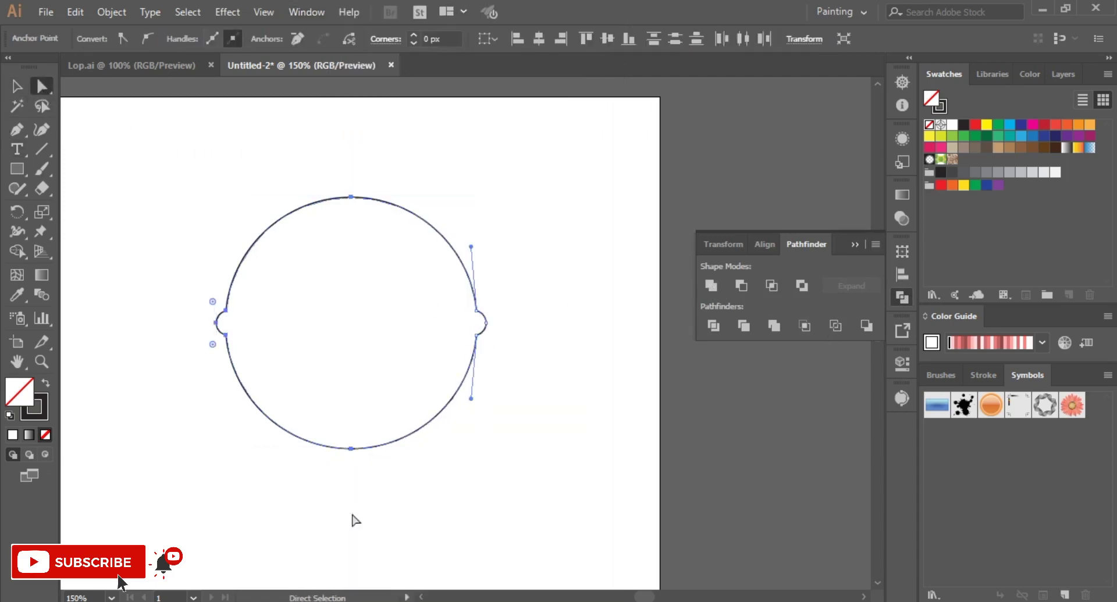
drag(194, 199, 285, 514)
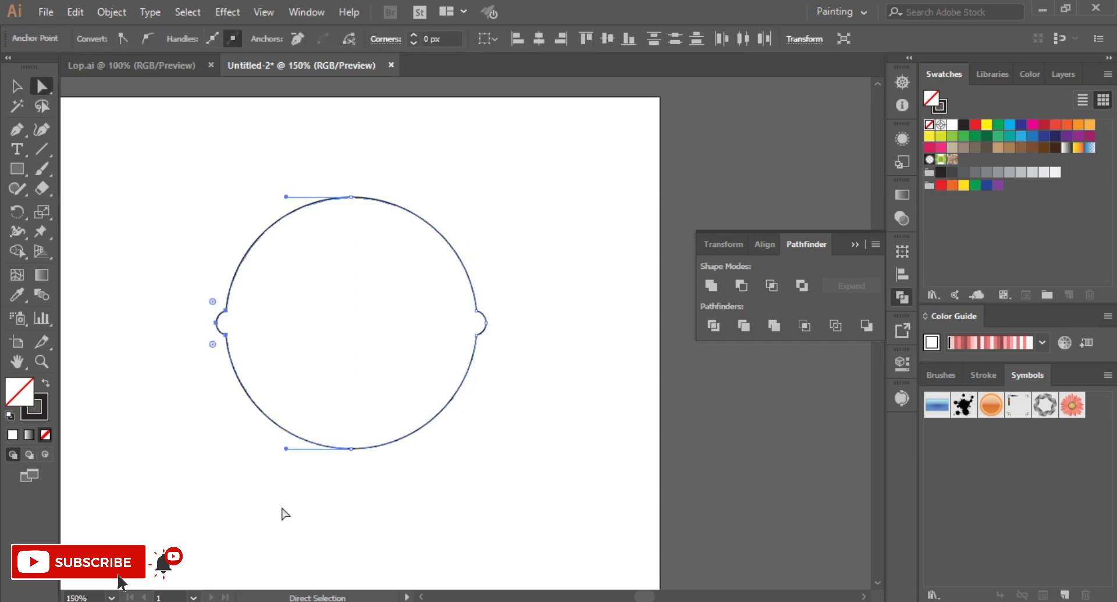
key(Delete)
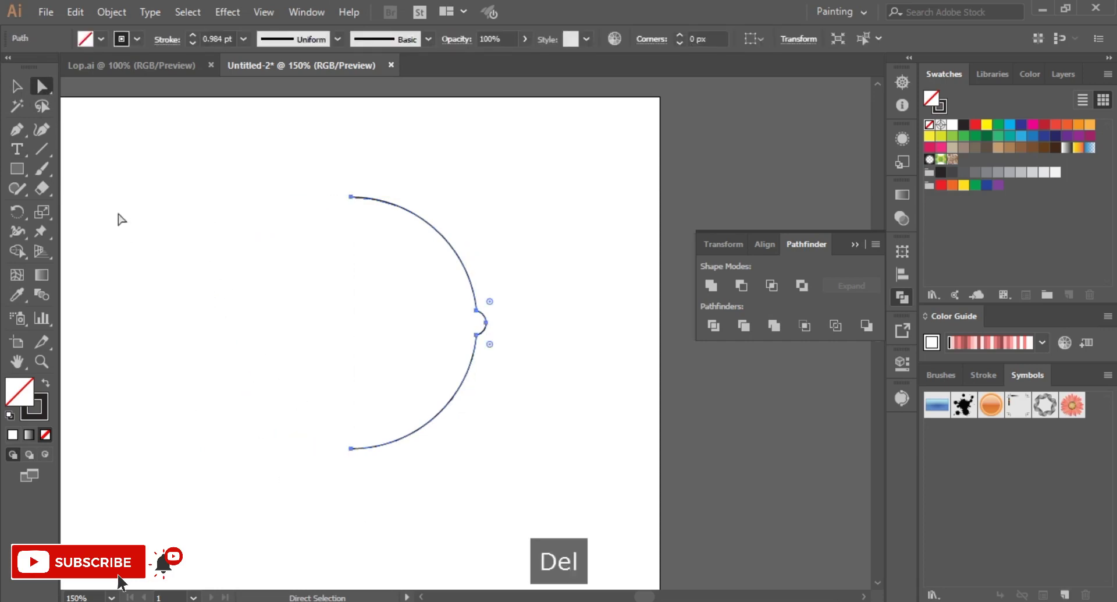
Give the half profile a magenta stroke, scale it down proportionally and place it in the upper part of the artboard.
click(17, 86)
click(137, 38)
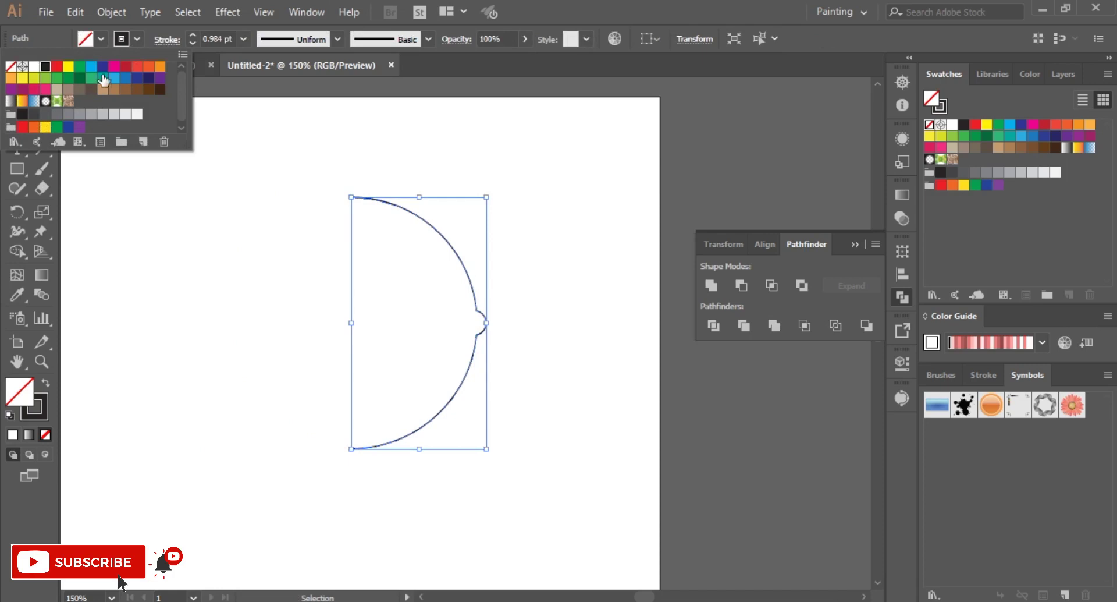
click(113, 67)
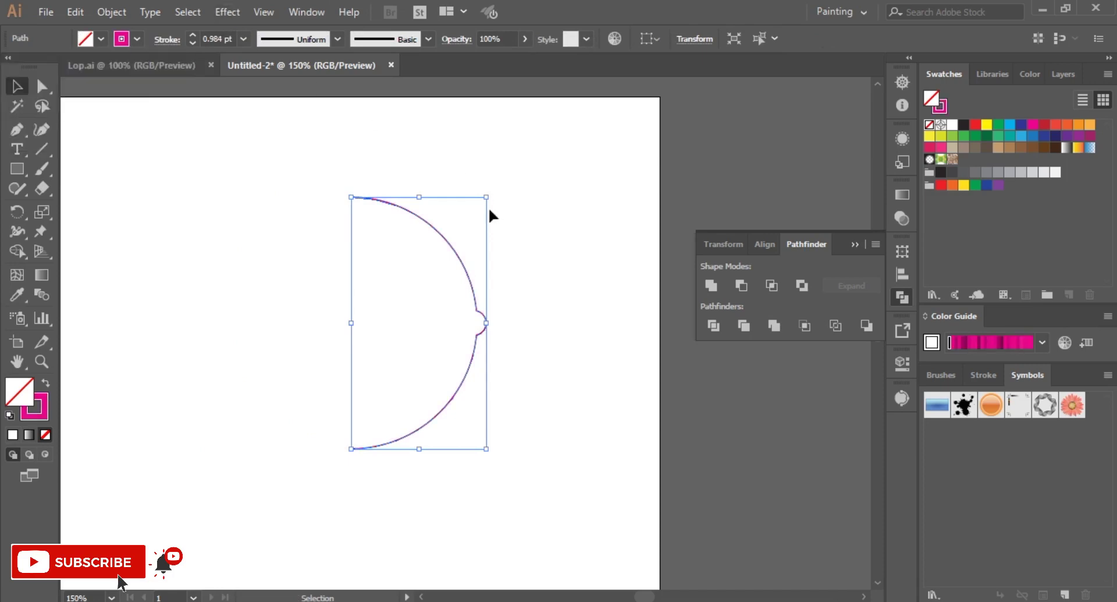
mouse_move(484, 199)
mouse_down()
mouse_move(462, 252)
mouse_move(389, 220)
mouse_move(392, 189)
mouse_up()
Apply a 360° 3D Revolve to the half profile with preview on, moving the light toward the upper middle of the sphere.
click(229, 12)
mouse_move(310, 107)
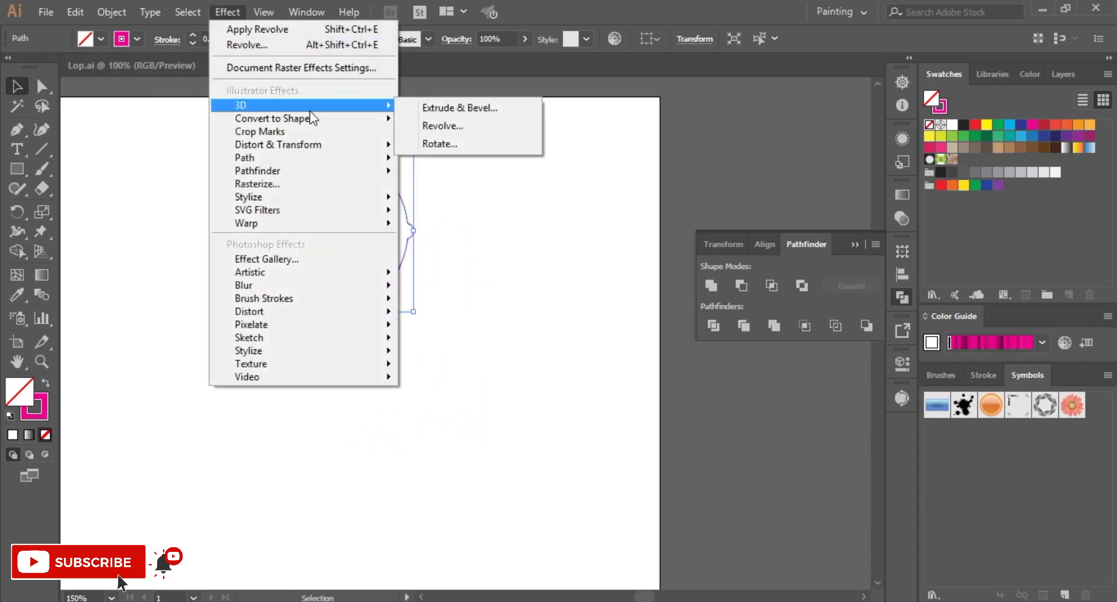
click(446, 129)
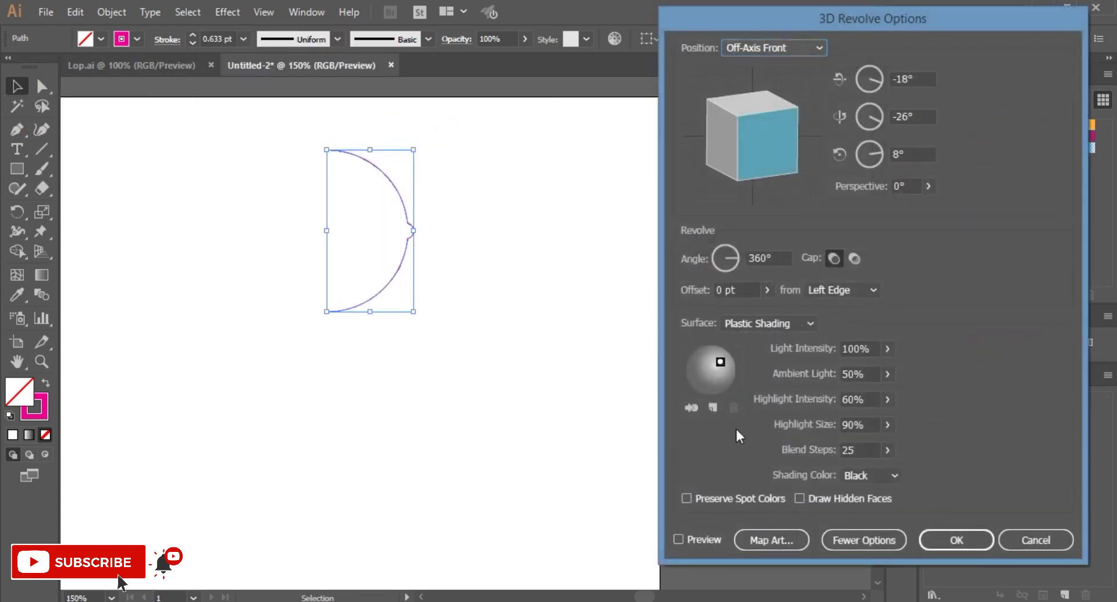
click(704, 540)
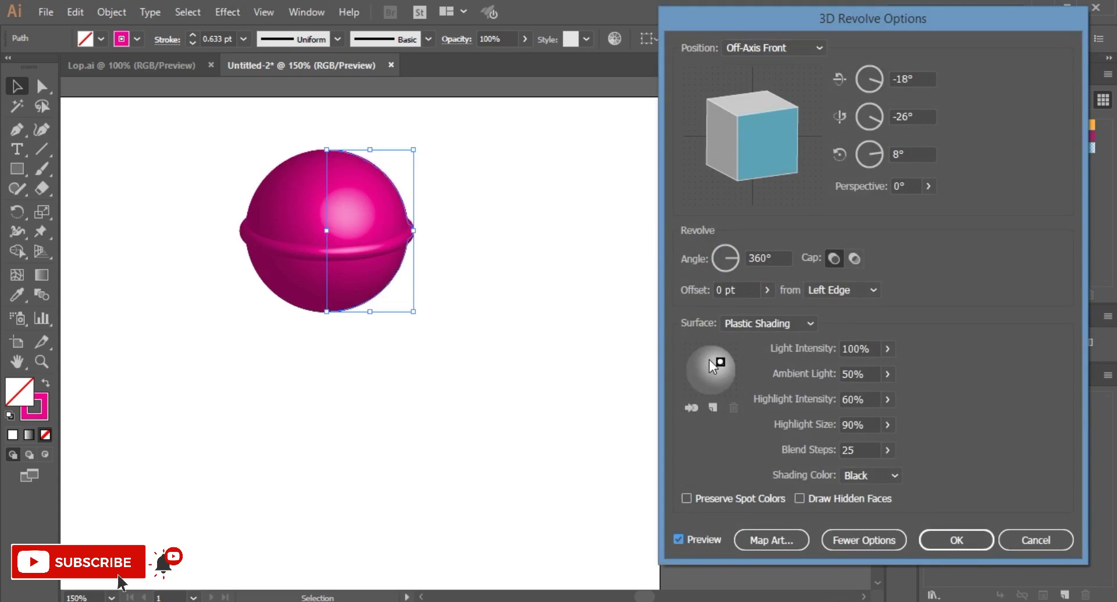
drag(719, 362, 714, 361)
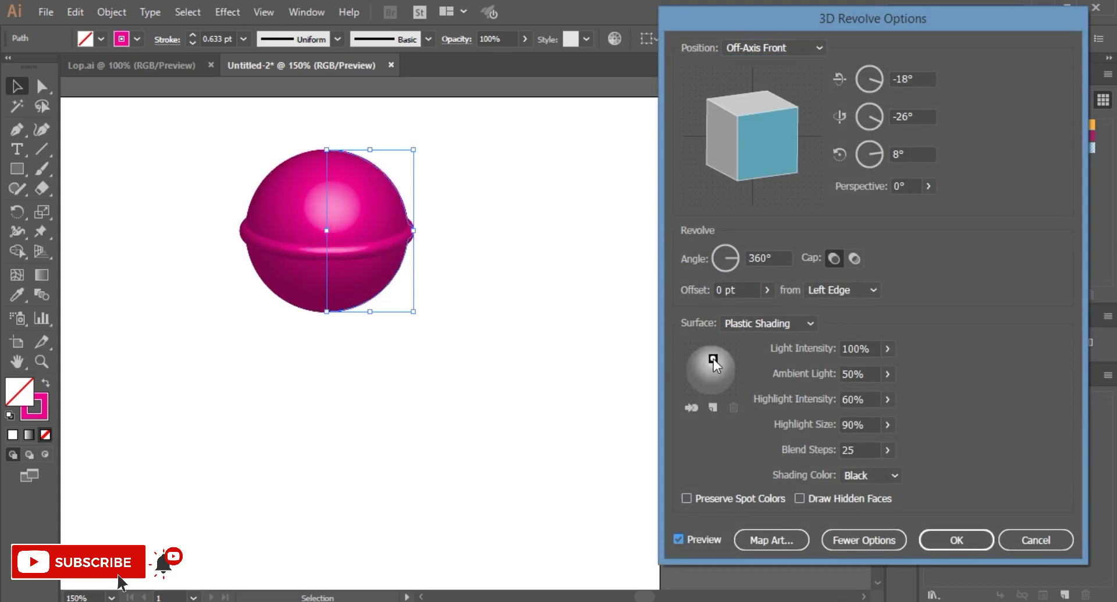
click(969, 539)
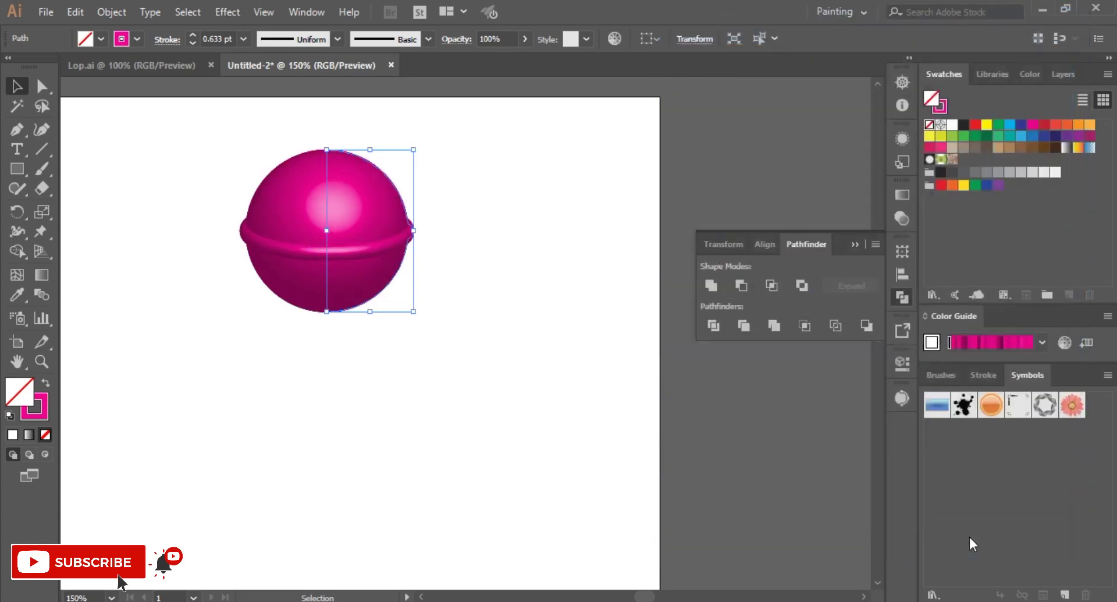
Draw a long, thin vertical rectangle for the stick, running from the candy ball's middle to well below it.
click(481, 300)
key(m)
drag(322, 218, 325, 512)
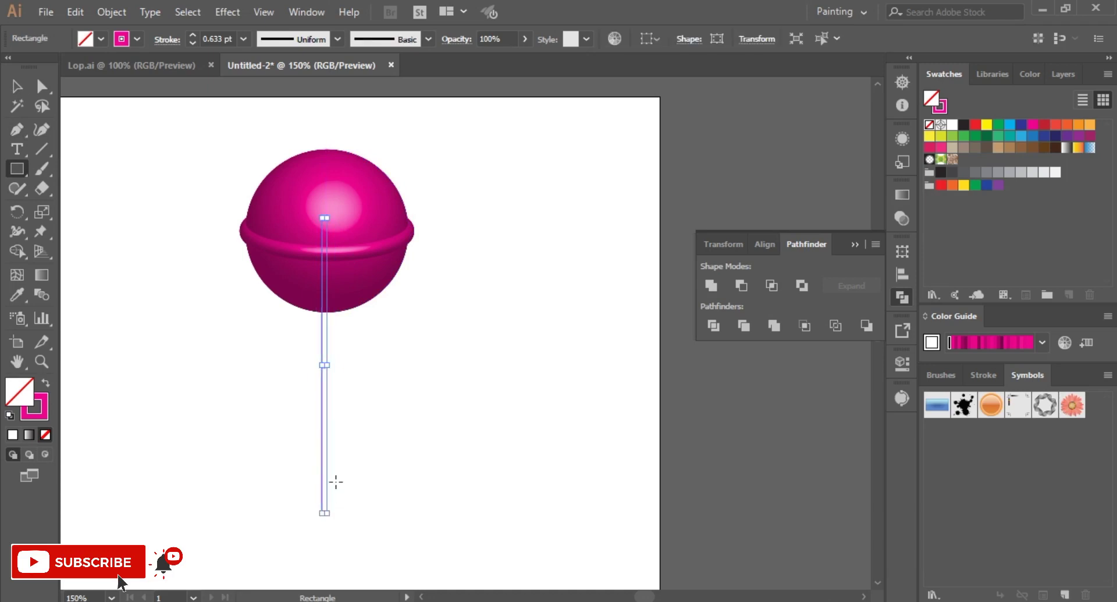
Fill the stick rectangle with magenta and remove its stroke.
click(14, 88)
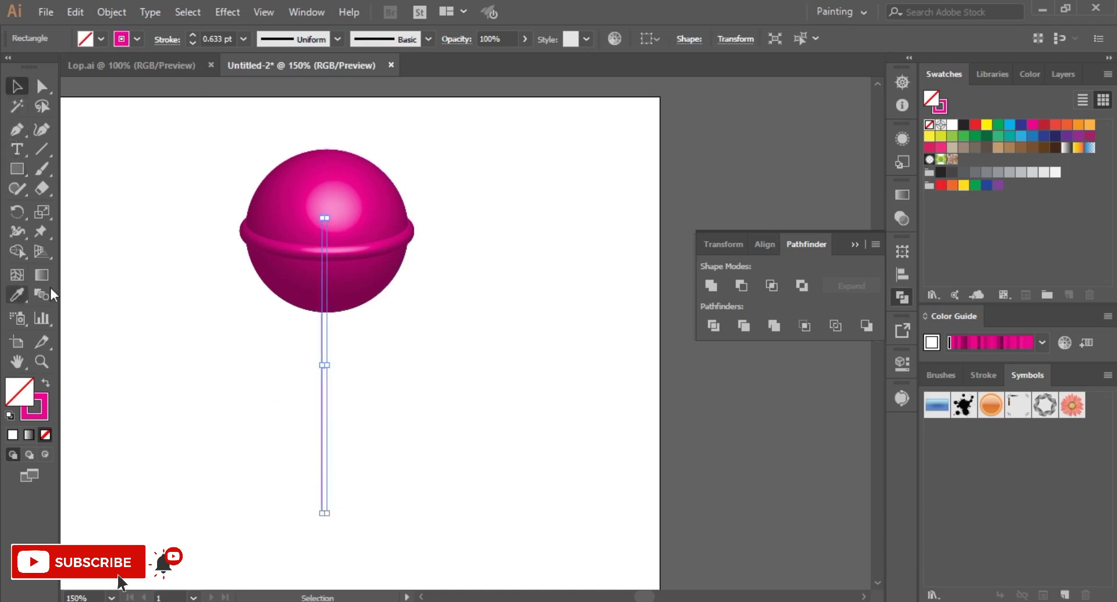
click(1031, 125)
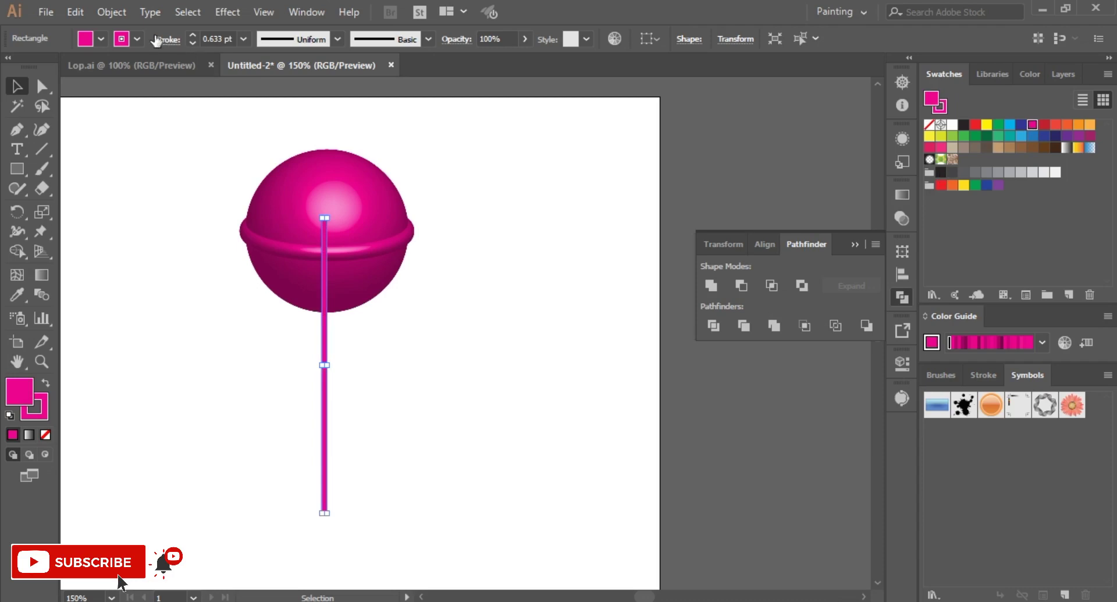
click(137, 39)
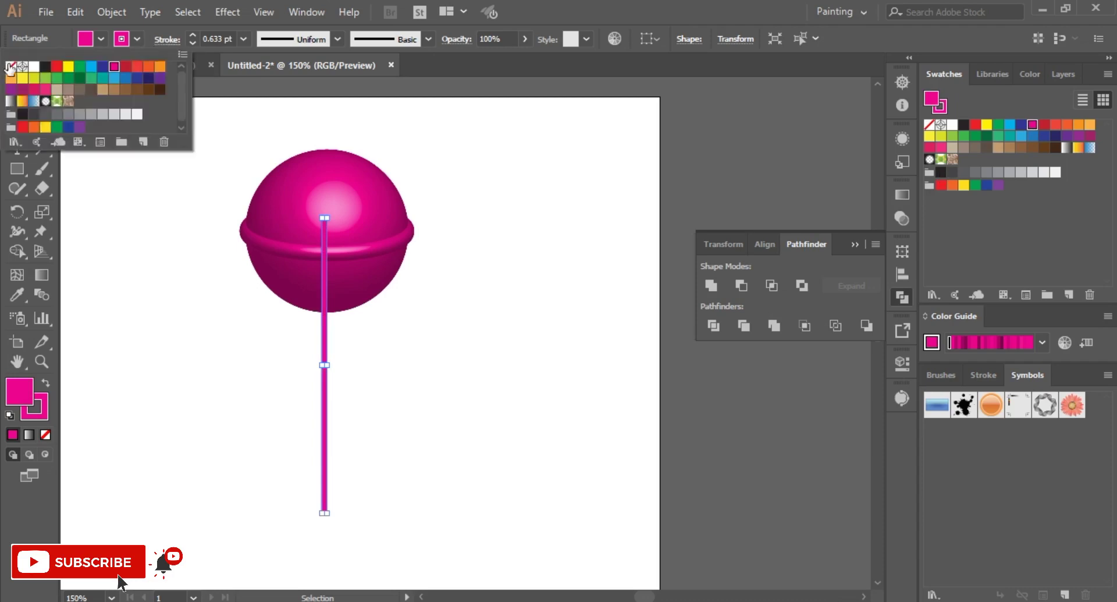
click(10, 67)
Apply a 360° 3D Revolve to the stick with the light moved near the centre of the shading sphere.
click(227, 12)
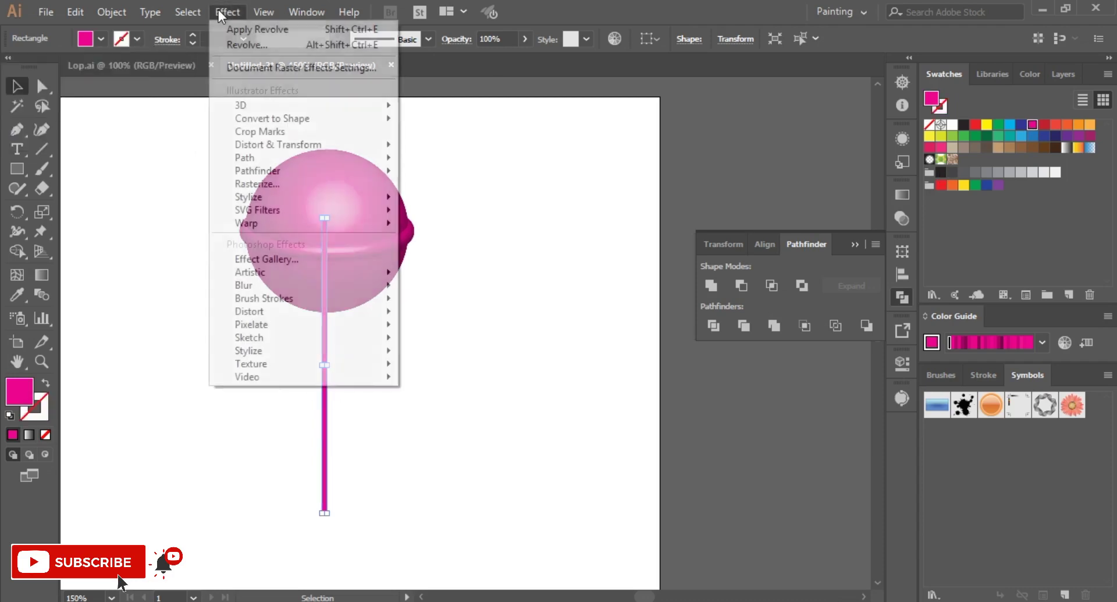
mouse_move(330, 106)
click(442, 127)
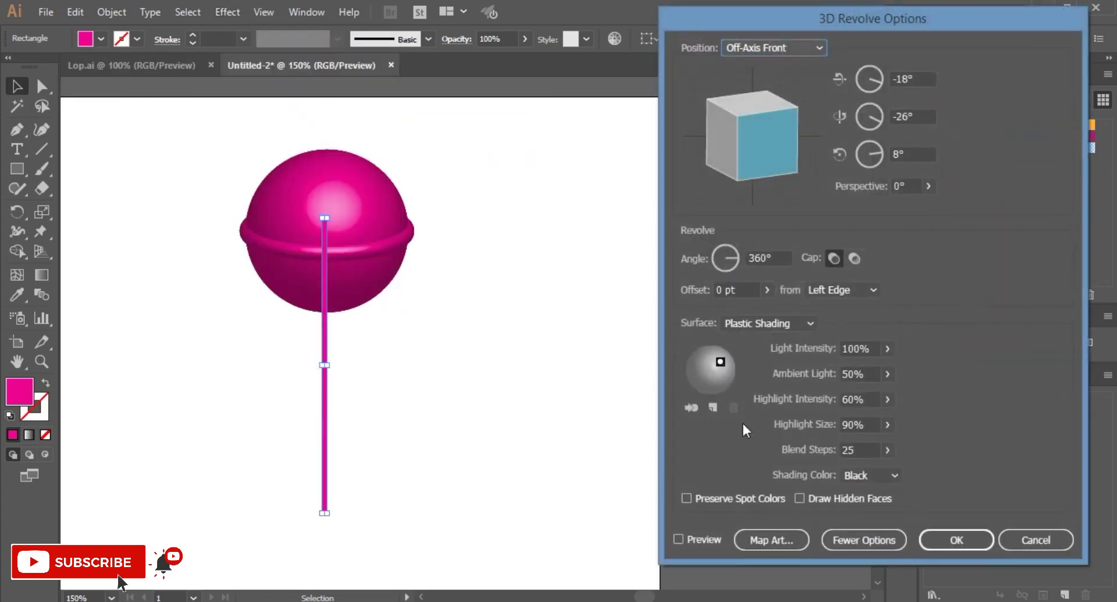
click(699, 541)
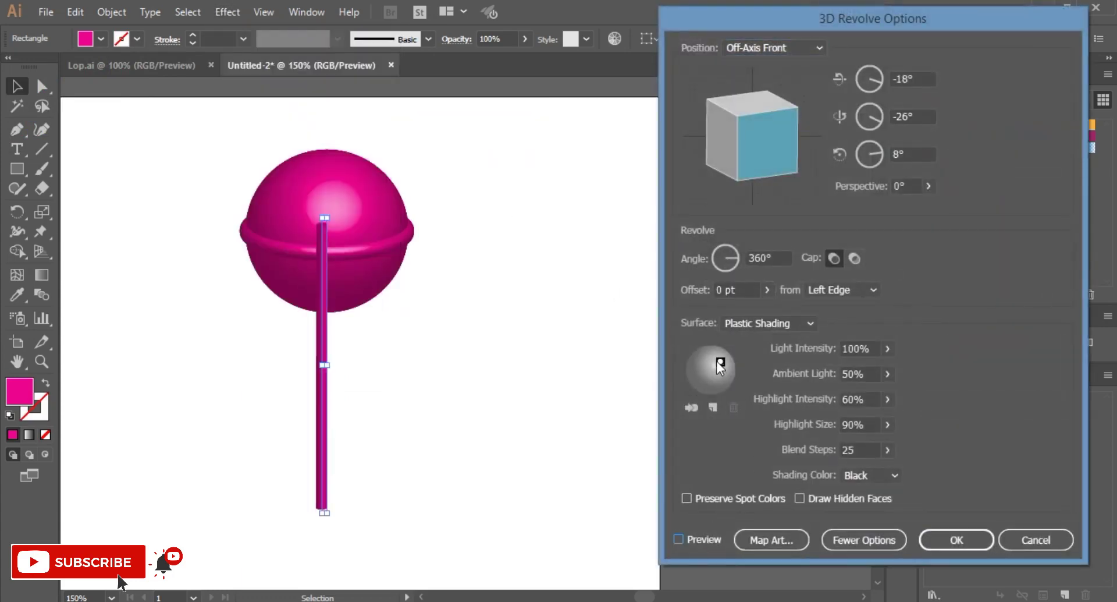
drag(717, 369, 713, 372)
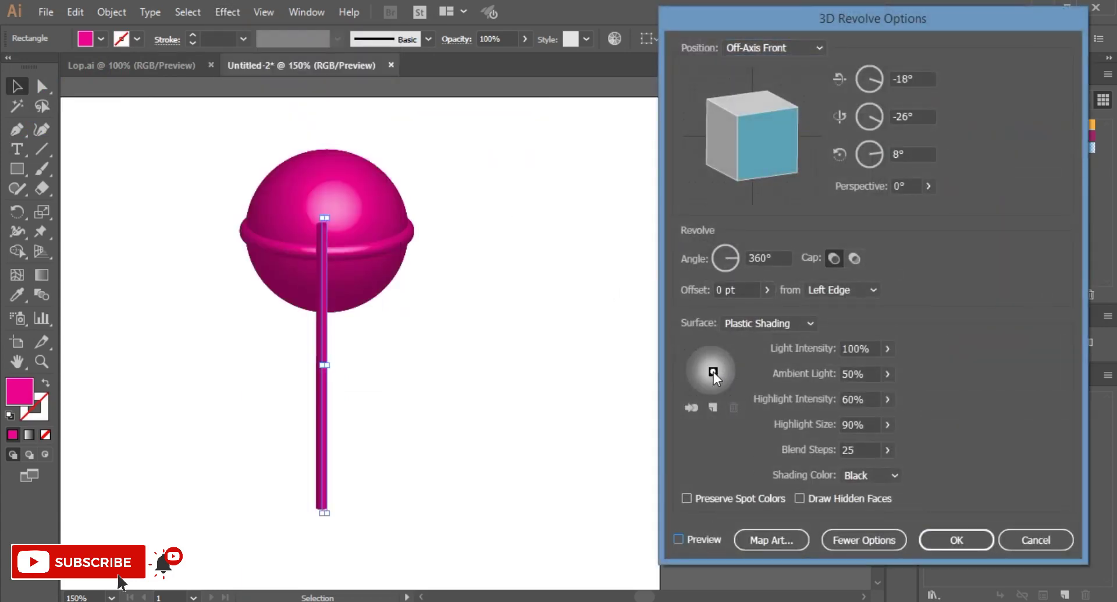
click(706, 541)
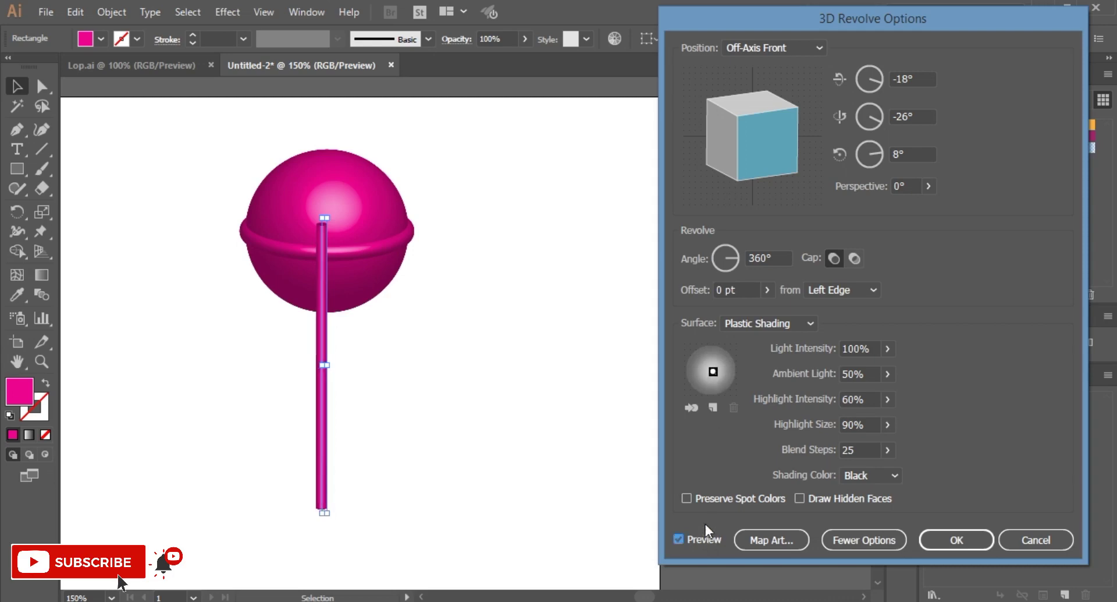
click(937, 539)
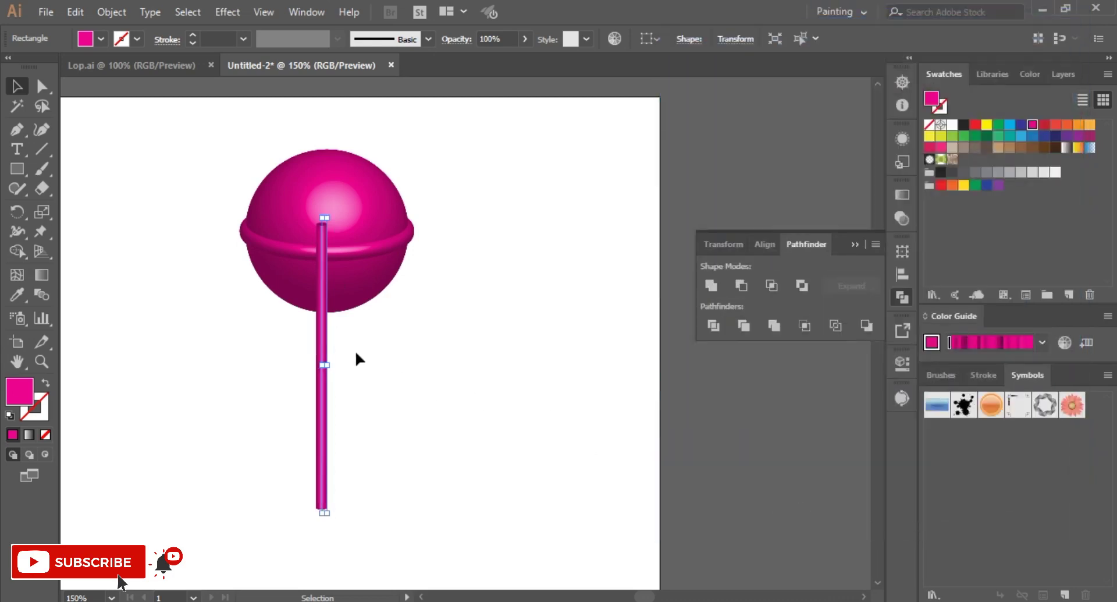
Send the stick to the back behind the candy ball and reposition it slightly right and lower, centred under the ball.
key(ctrl+shift+bracketleft)
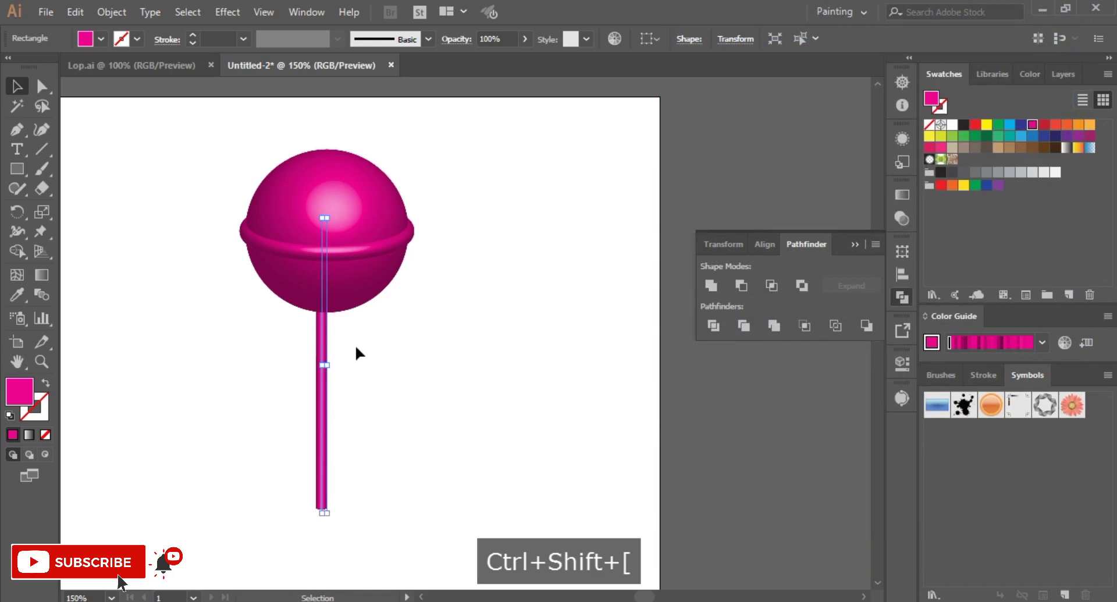
click(357, 352)
drag(328, 380, 331, 380)
click(430, 380)
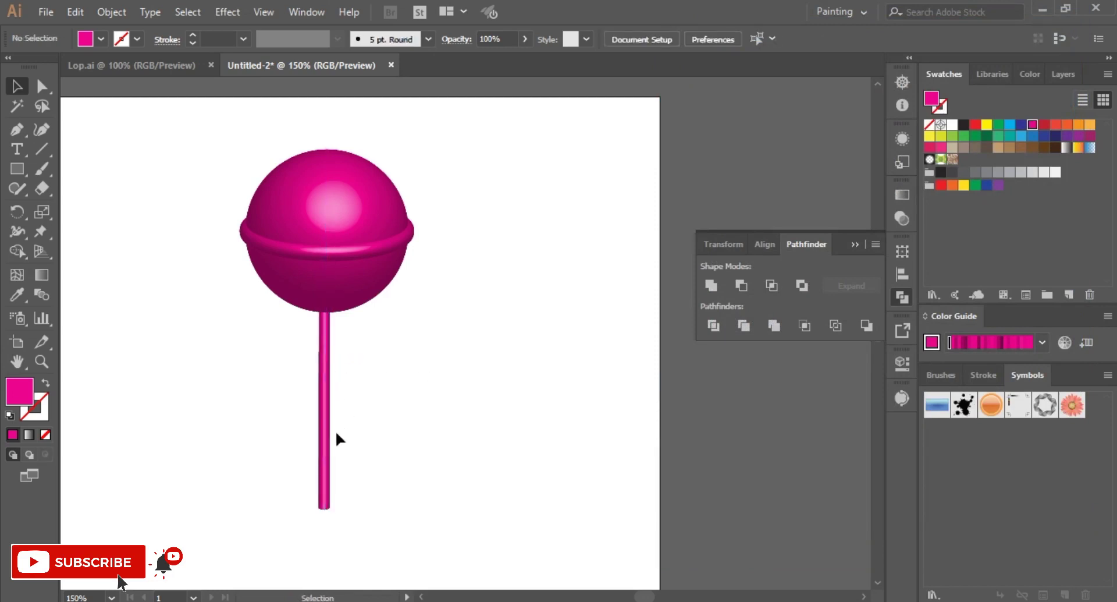
drag(326, 454, 329, 479)
click(424, 447)
key(ctrl+0)
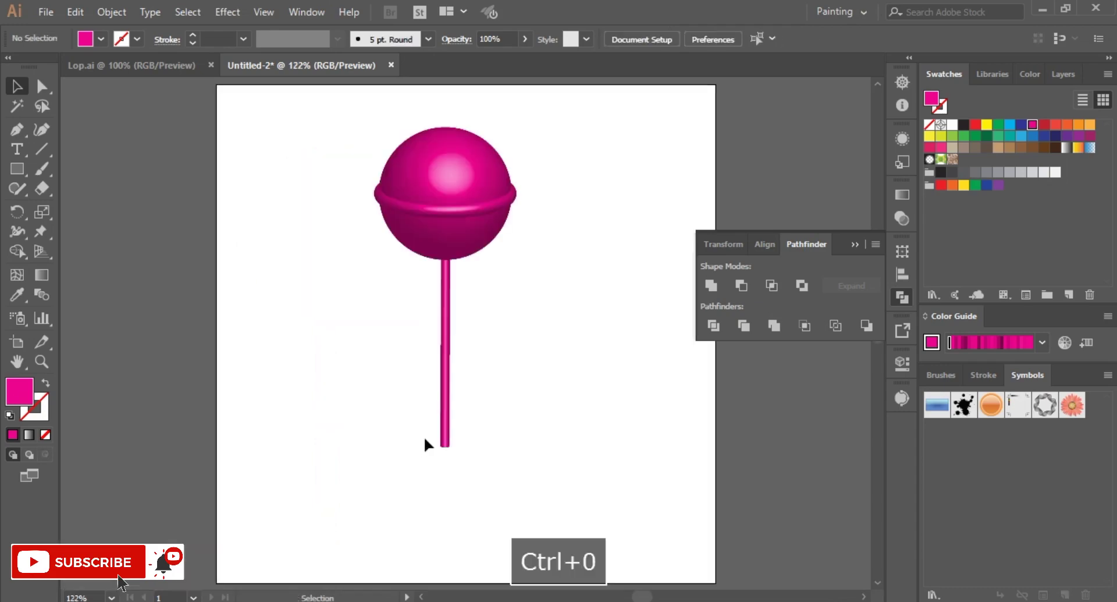
Move the whole lollipop slightly down on the artboard and expand the appearance of its 3D effects.
drag(324, 130, 531, 389)
drag(447, 233, 452, 255)
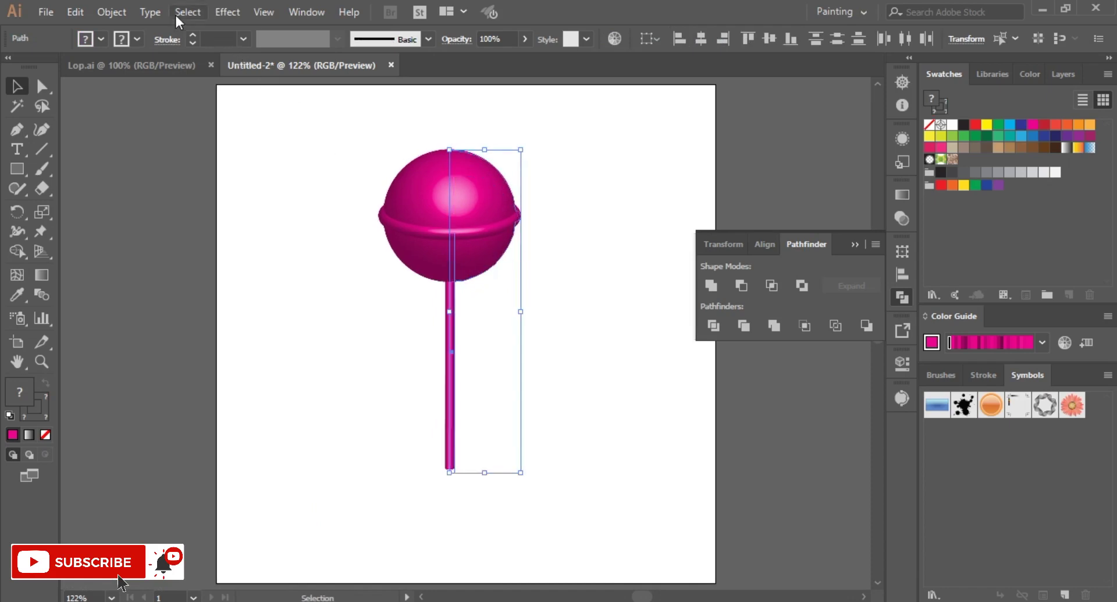
click(113, 13)
click(212, 182)
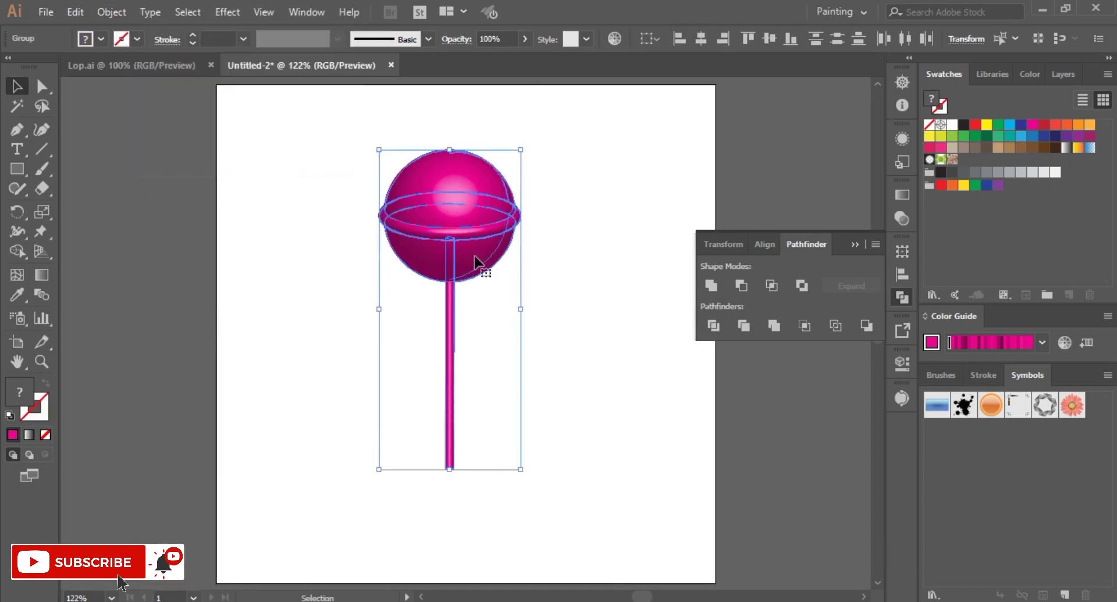
Duplicate the lollipop to the right, scale the copy down to a smaller size and tilt it clockwise beside the original.
drag(474, 251, 602, 250)
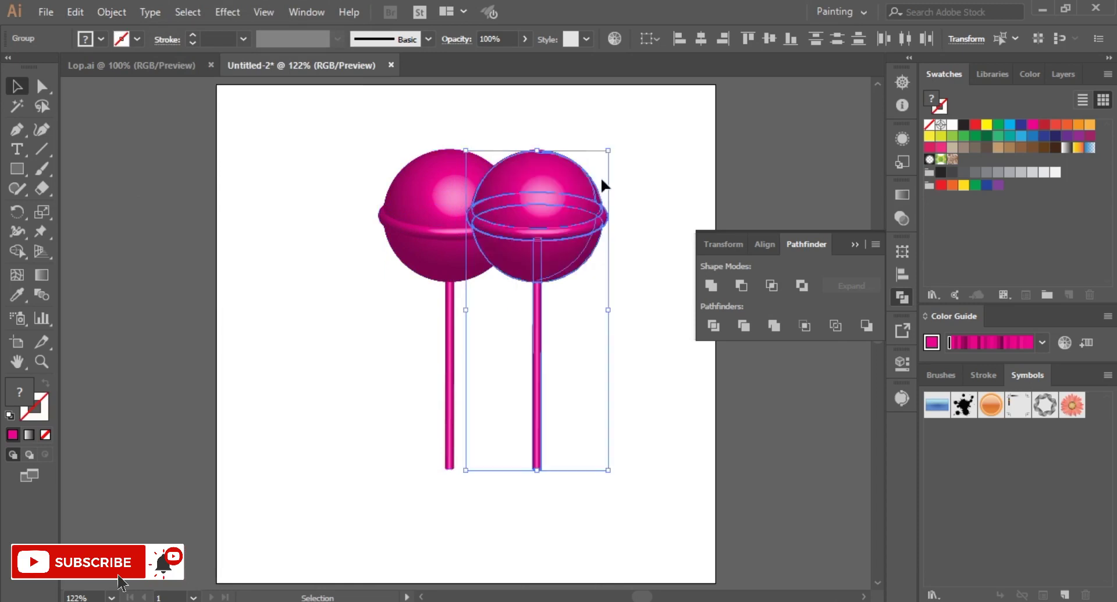
drag(608, 151, 564, 256)
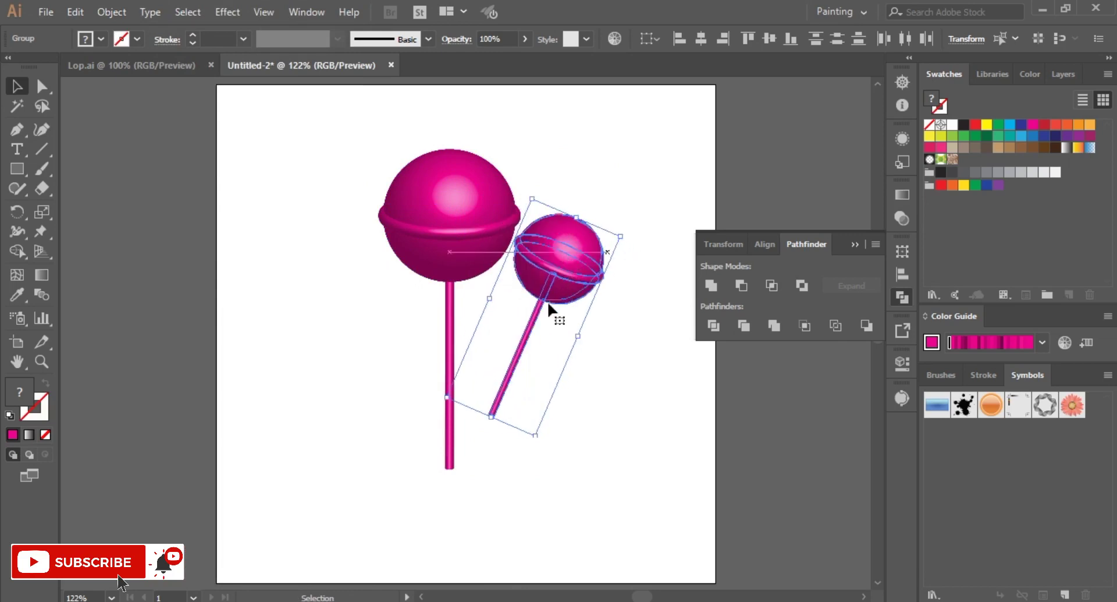
Position the small tilted lollipop so the lower end of its stick meets the base of the large lollipop's stick.
drag(548, 285, 562, 309)
key(z)
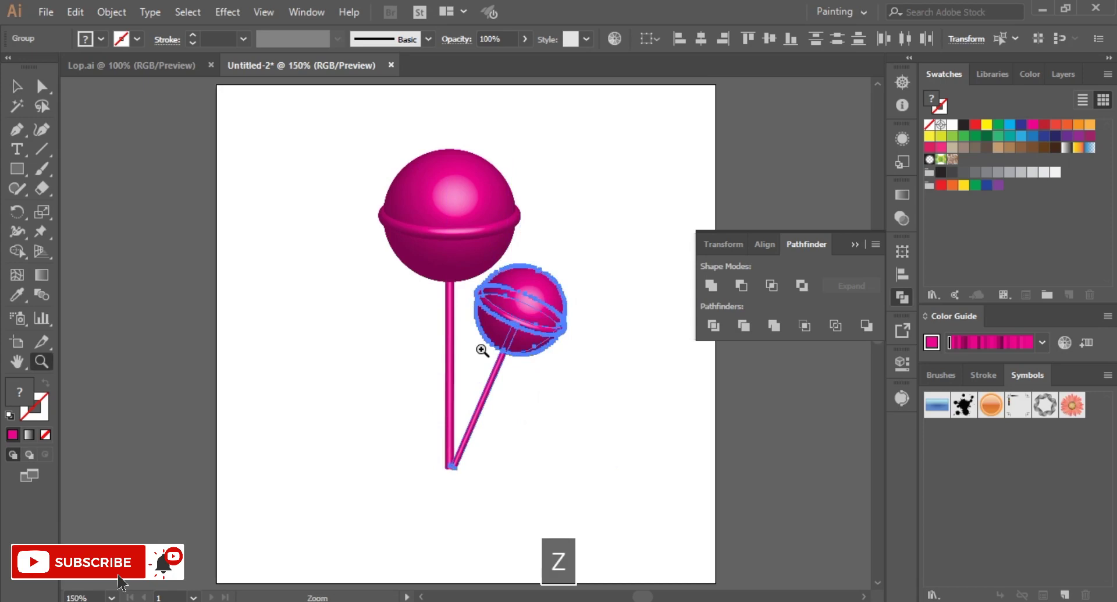
click(484, 349)
key(v)
mouse_move(591, 258)
mouse_down()
mouse_move(580, 269)
mouse_move(591, 272)
mouse_up()
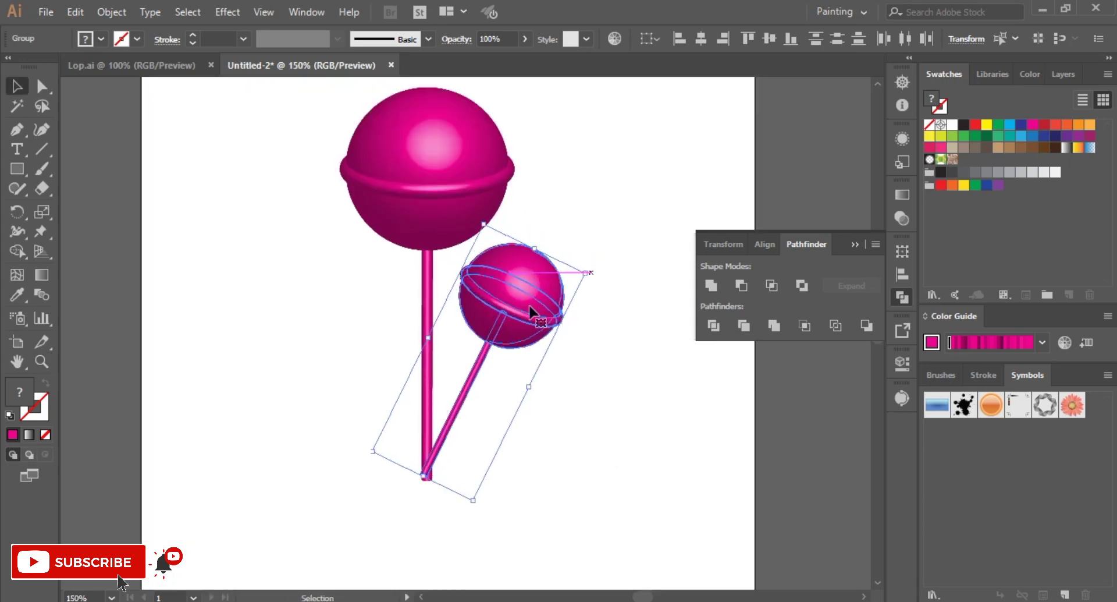
drag(528, 302, 532, 304)
Make a vertically reflected copy of the small lollipop and place it on the opposite side of the large stick, with the stick ends meeting.
right_click(533, 302)
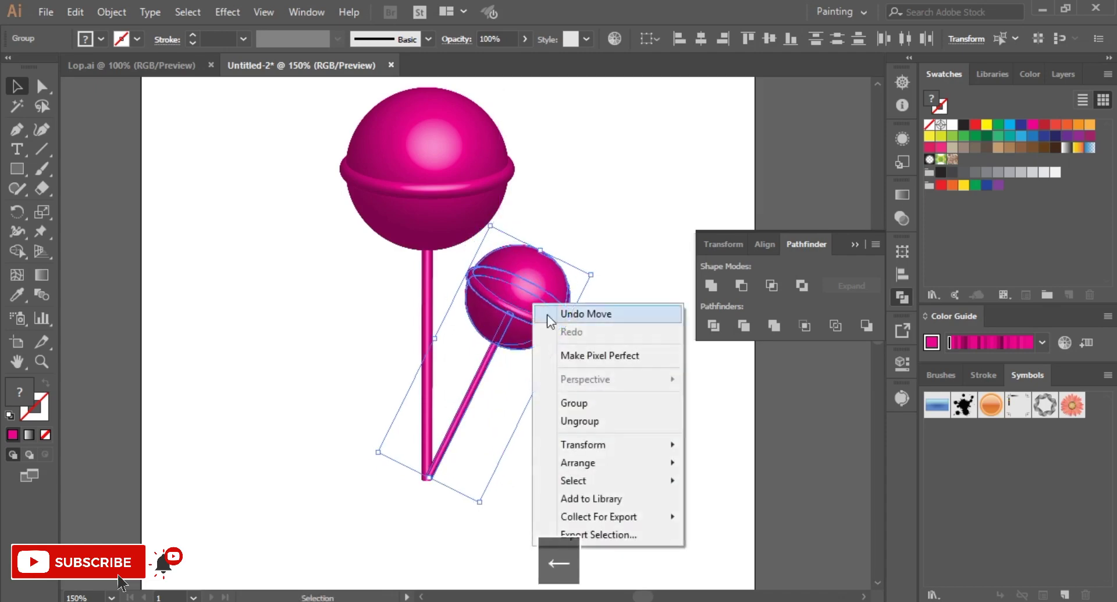
mouse_move(634, 446)
click(751, 505)
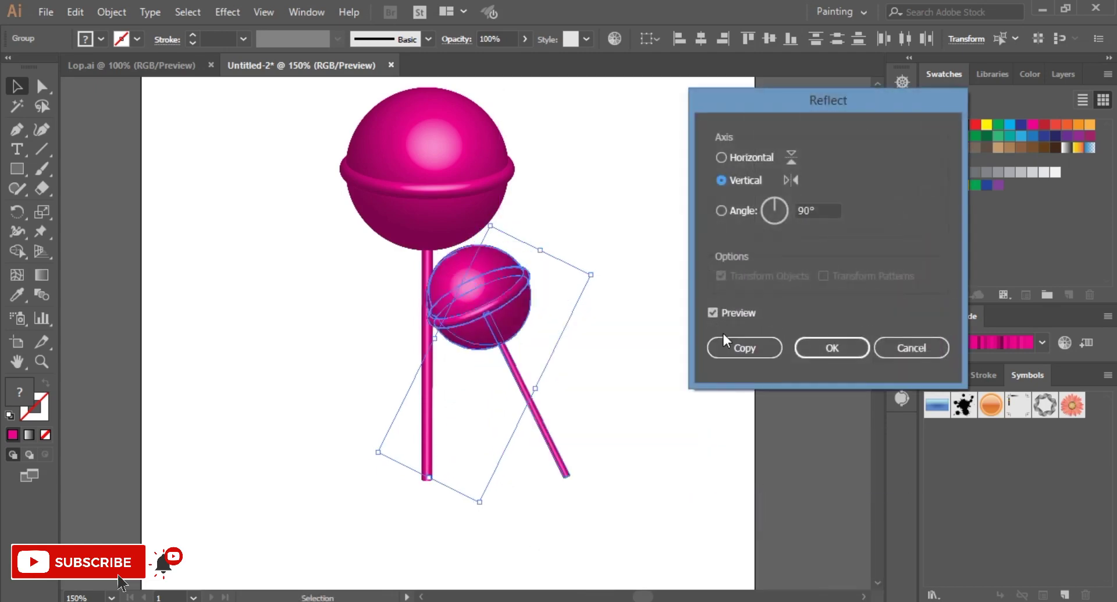
click(733, 347)
key(Left)
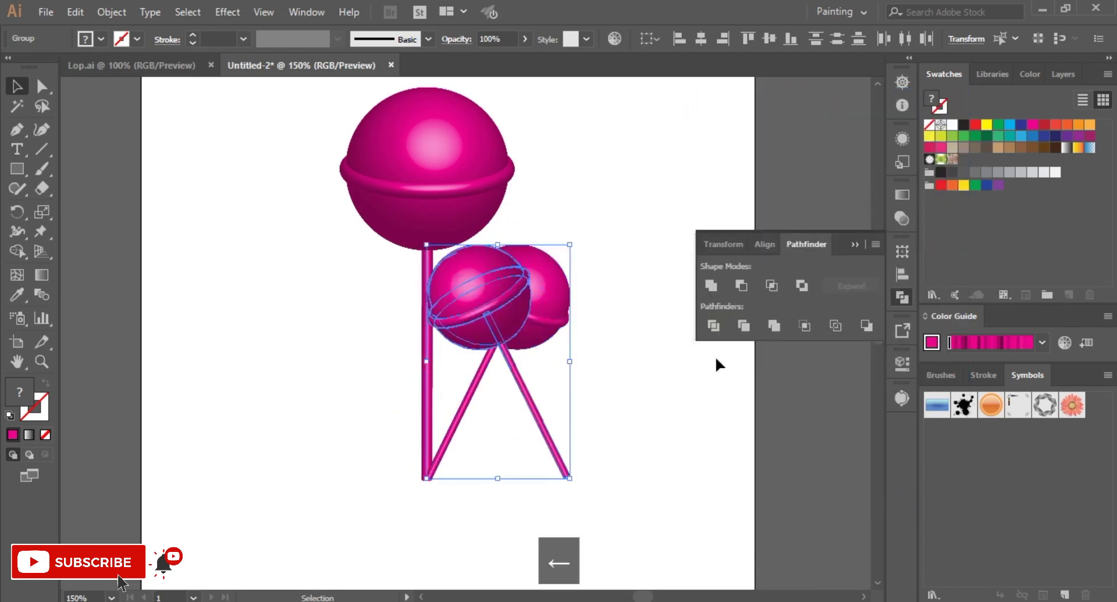
key(Left)
drag(492, 329, 349, 321)
click(596, 408)
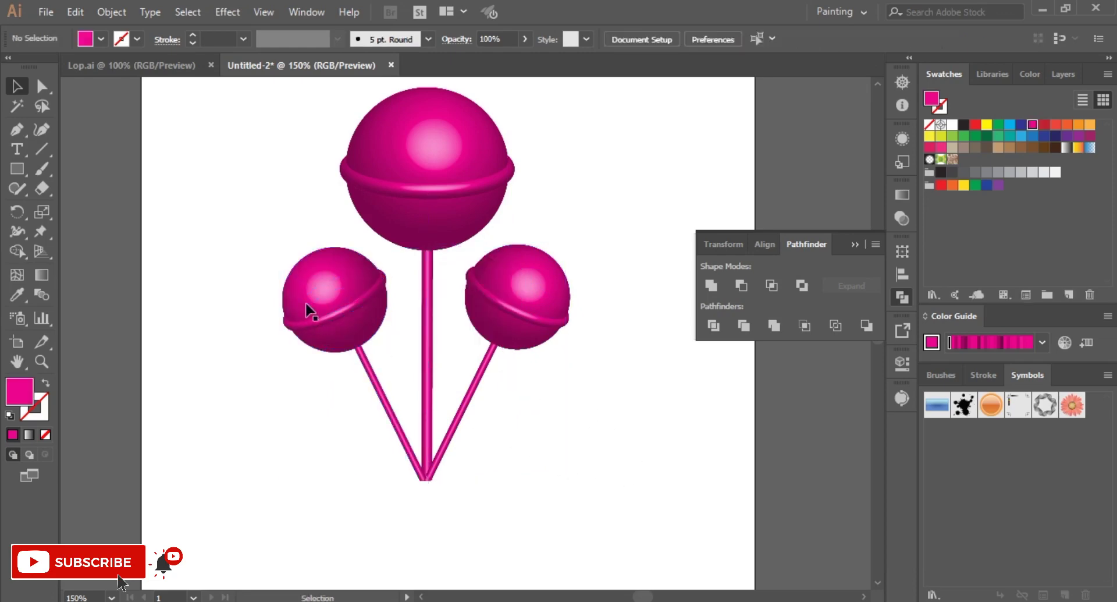
Recolor the small left lollipop green using all colors with linked harmony colors, shifting the hue to about 160°.
drag(243, 291, 348, 410)
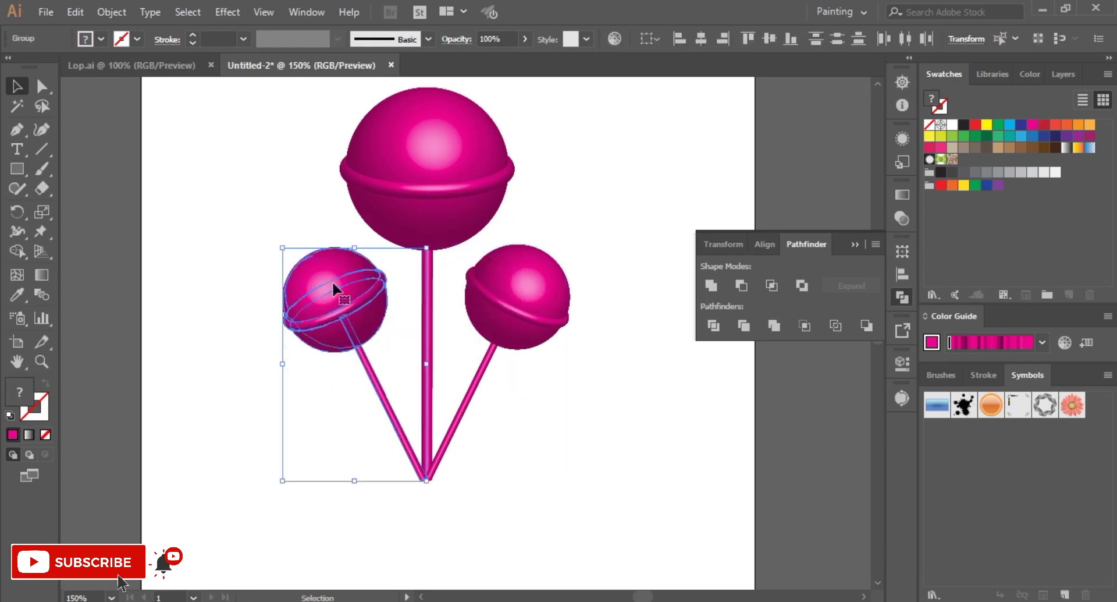
click(606, 38)
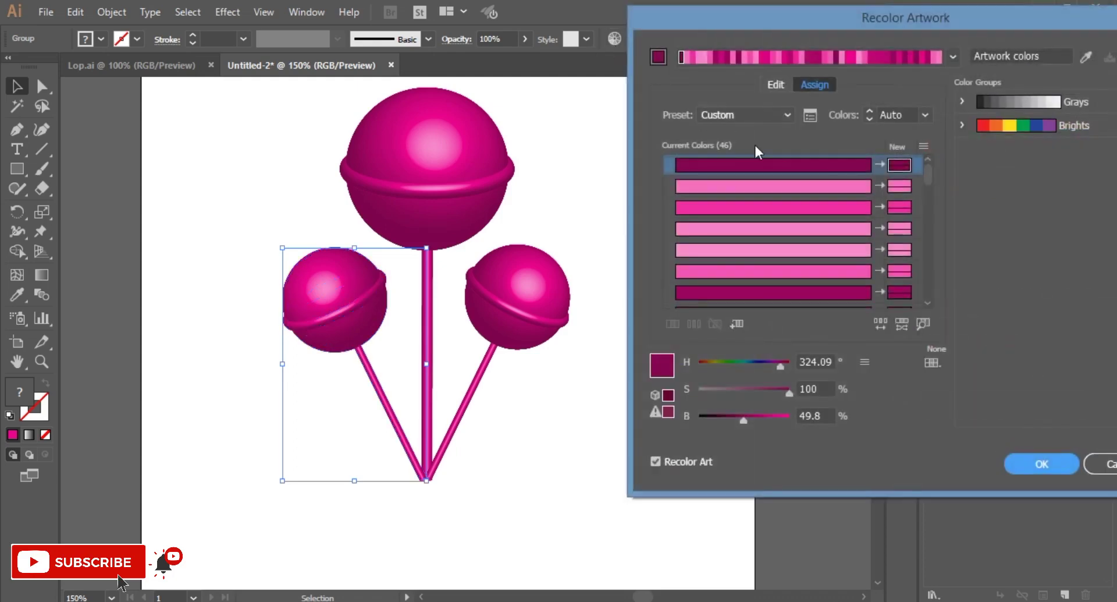
click(921, 119)
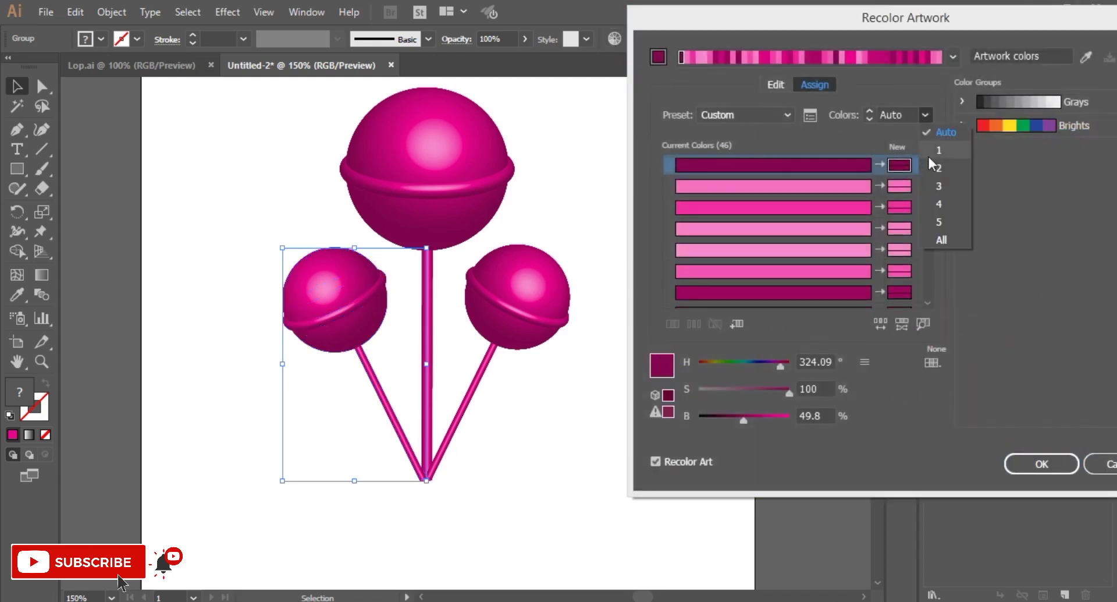
click(952, 237)
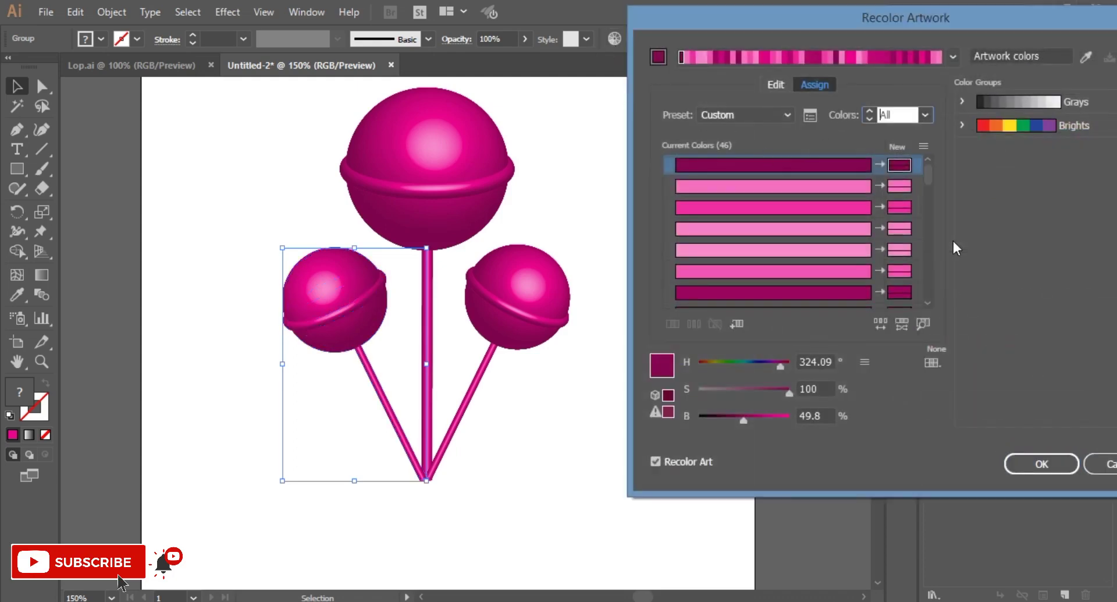
click(774, 84)
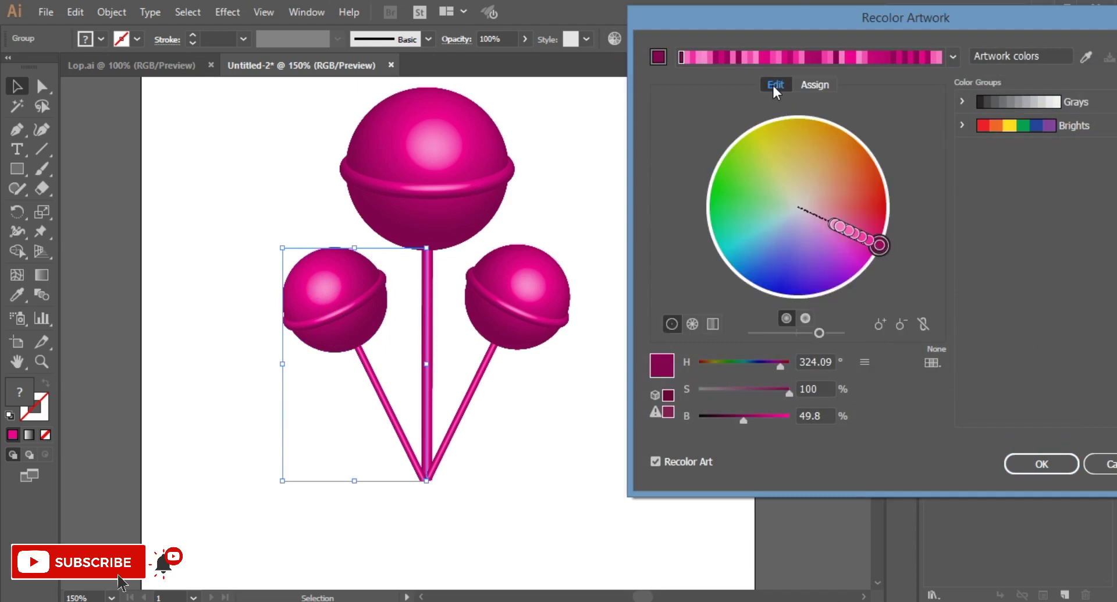
click(922, 322)
drag(820, 217, 781, 212)
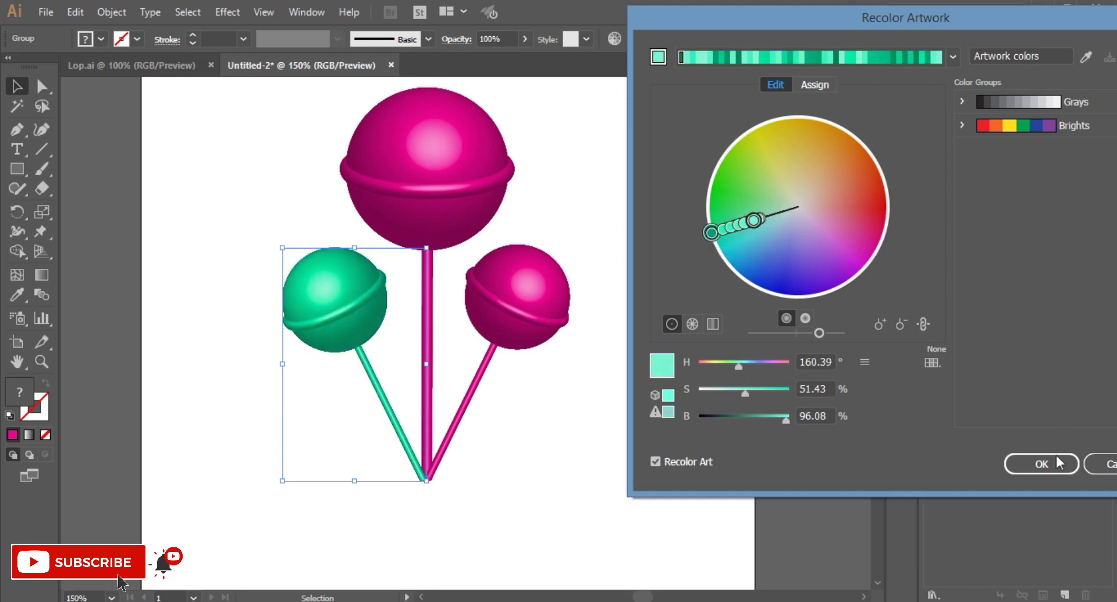
click(1056, 460)
Recolor the small right lollipop purple using all colors with linked harmony colors, shifting the hue to about 293°.
click(518, 278)
click(579, 402)
drag(577, 407, 486, 318)
click(615, 38)
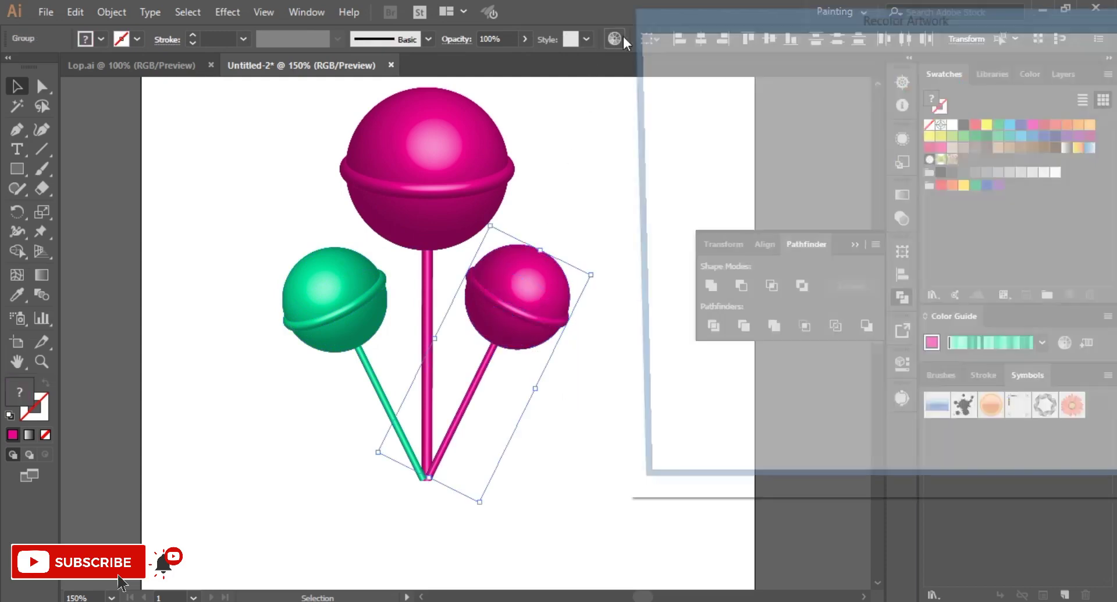
click(924, 117)
click(957, 235)
click(774, 86)
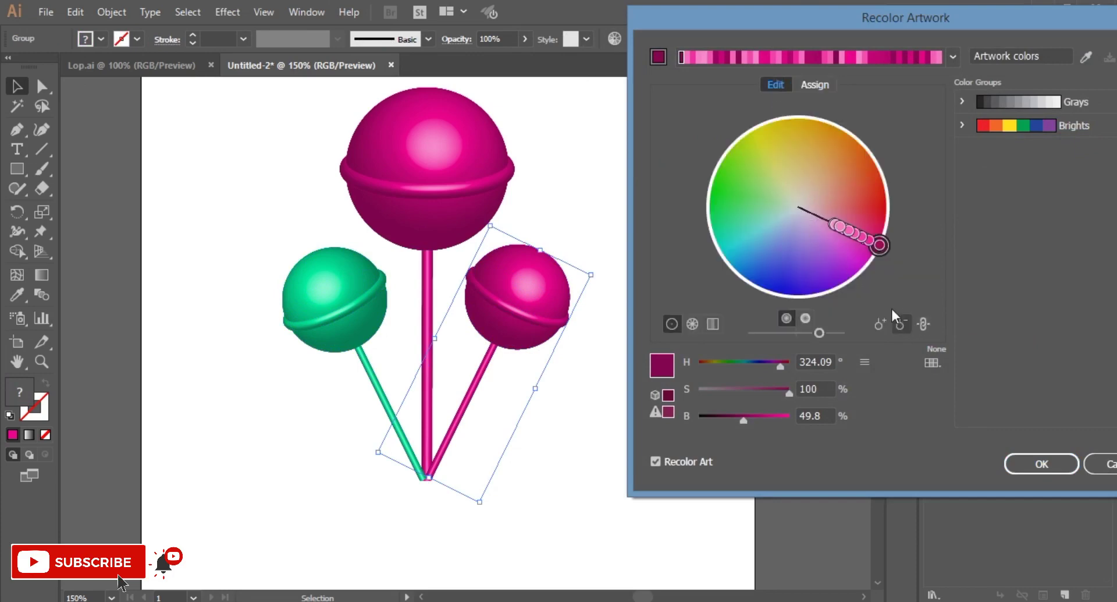
mouse_move(802, 209)
mouse_down()
mouse_move(795, 216)
mouse_move(783, 195)
mouse_move(806, 202)
mouse_move(811, 225)
mouse_up()
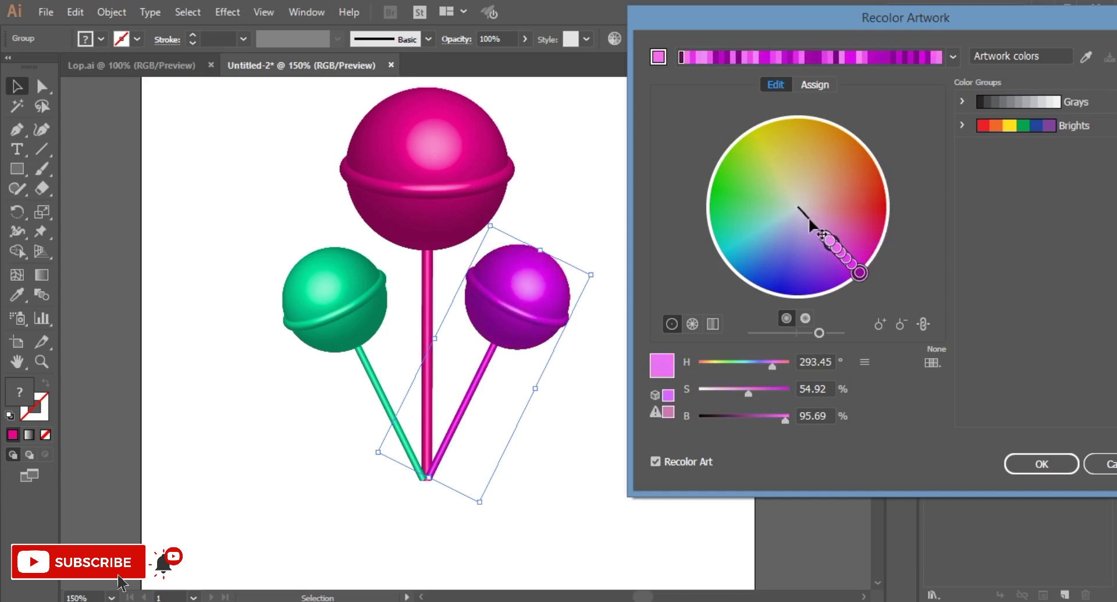
click(1040, 464)
click(572, 458)
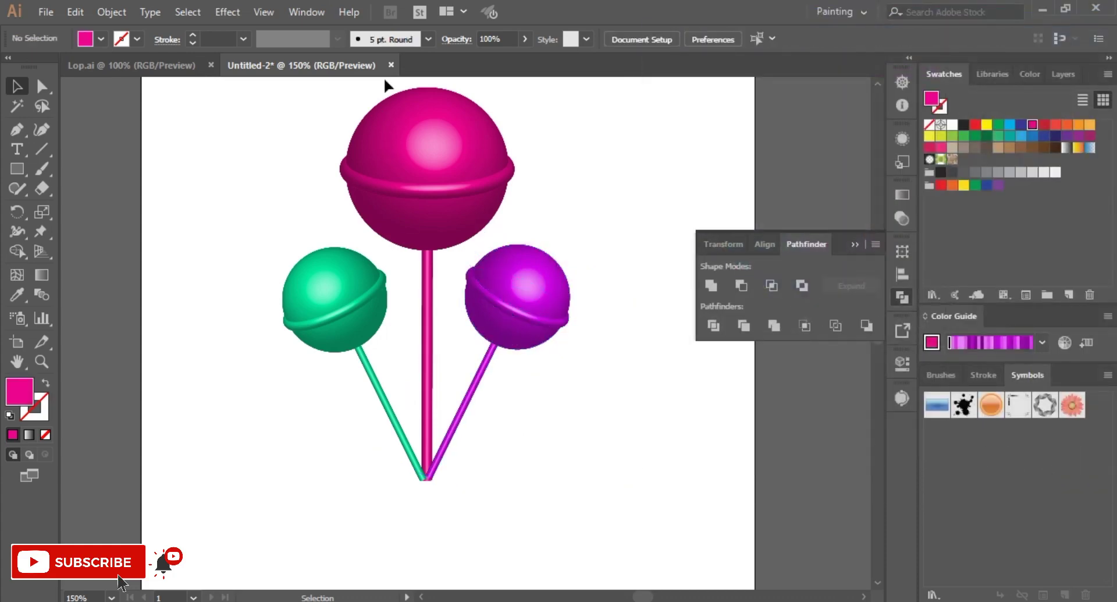
Bring the large pink lollipop to the front of the two smaller ones.
drag(339, 104, 464, 239)
key(ctrl+shift+bracketright)
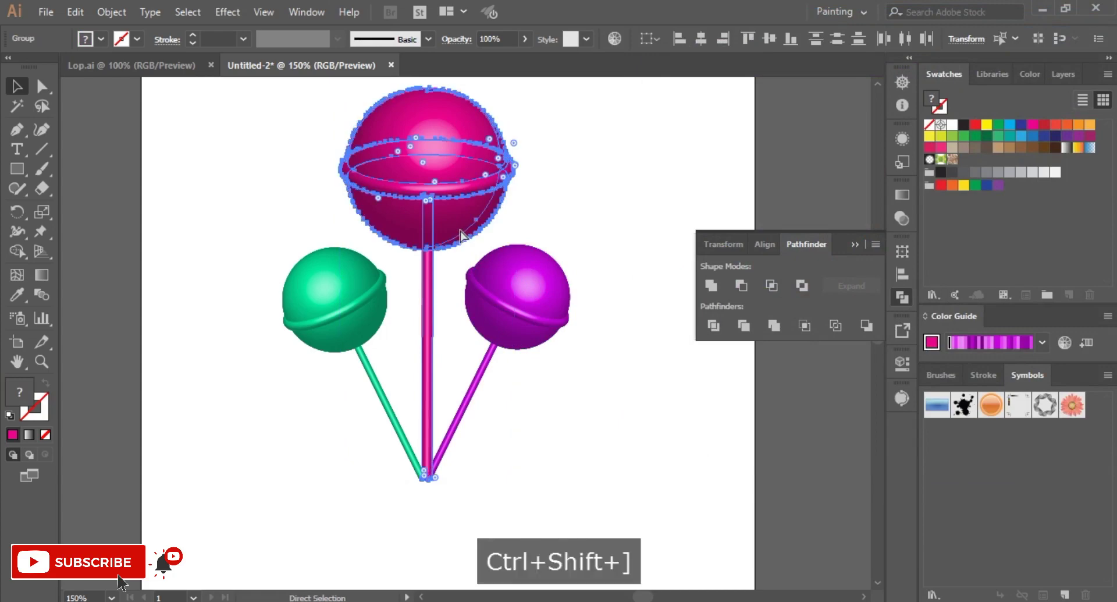
click(553, 494)
Bring the red "DON'T FORGET TO SUBSCRIBE" banner and its text from Lop.ai into Untitled-2, placed across the bottom of the artboard.
key(ctrl+minus)
key(ctrl+minus)
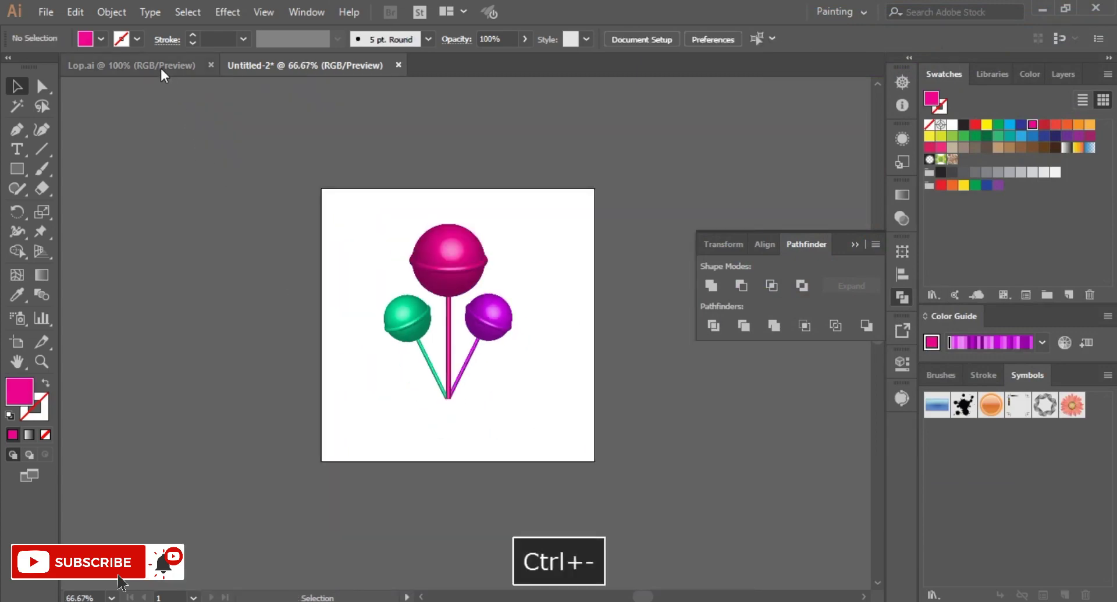
click(160, 66)
click(299, 527)
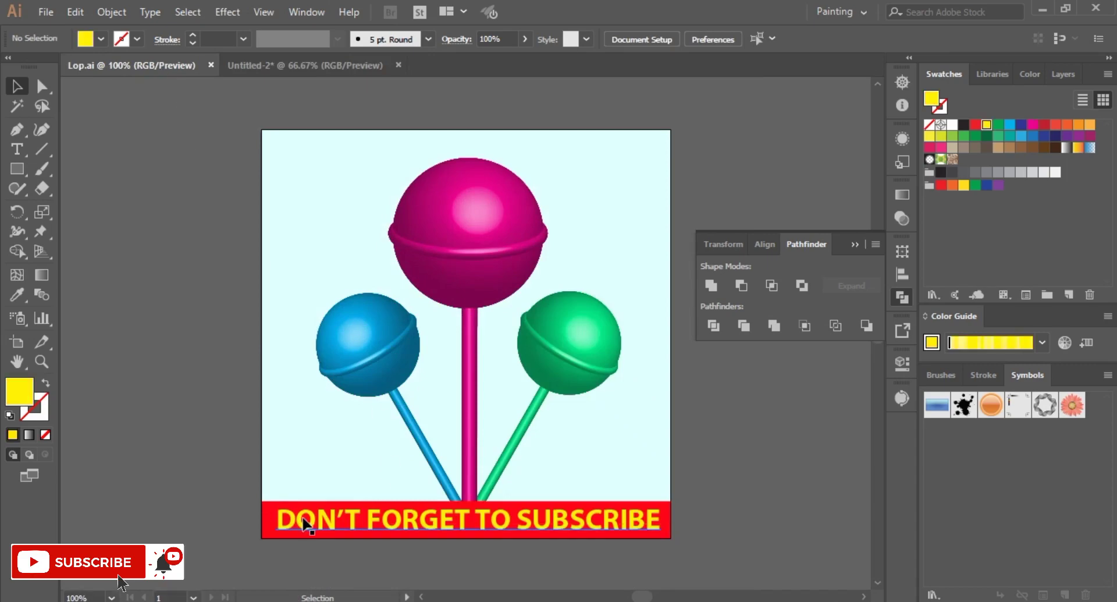
shift+click(263, 531)
drag(263, 530, 258, 70)
drag(430, 437, 467, 454)
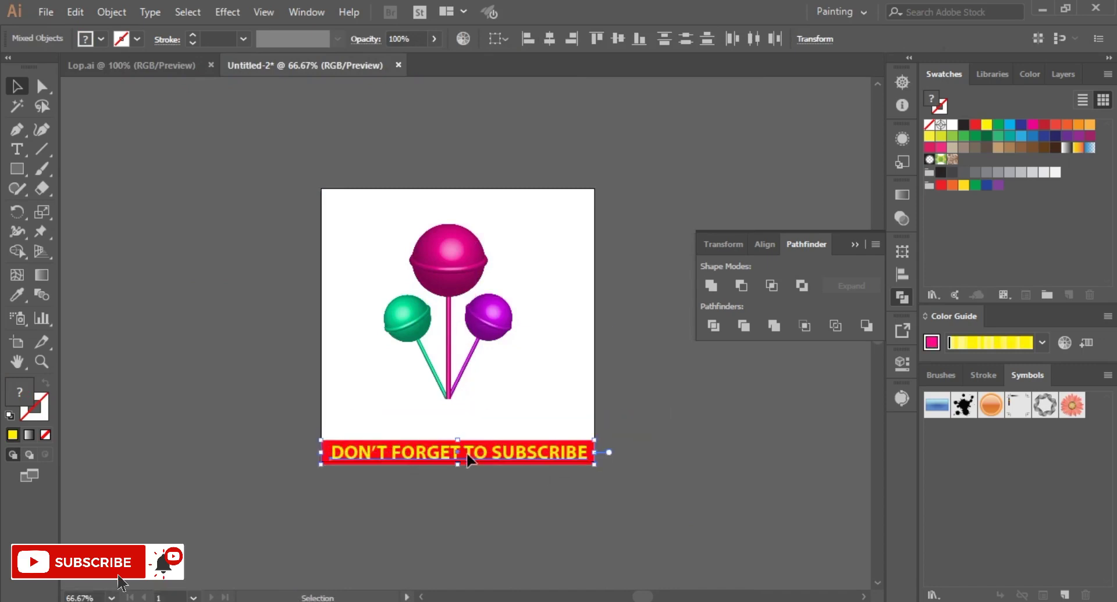
Nudge the banner and its text up so they sit flush with the artboard's bottom edge.
key(Up)
key(Up)
key(Up)
key(Up)
key(Up)
key(Up)
key(Up)
key(Up)
key(Up)
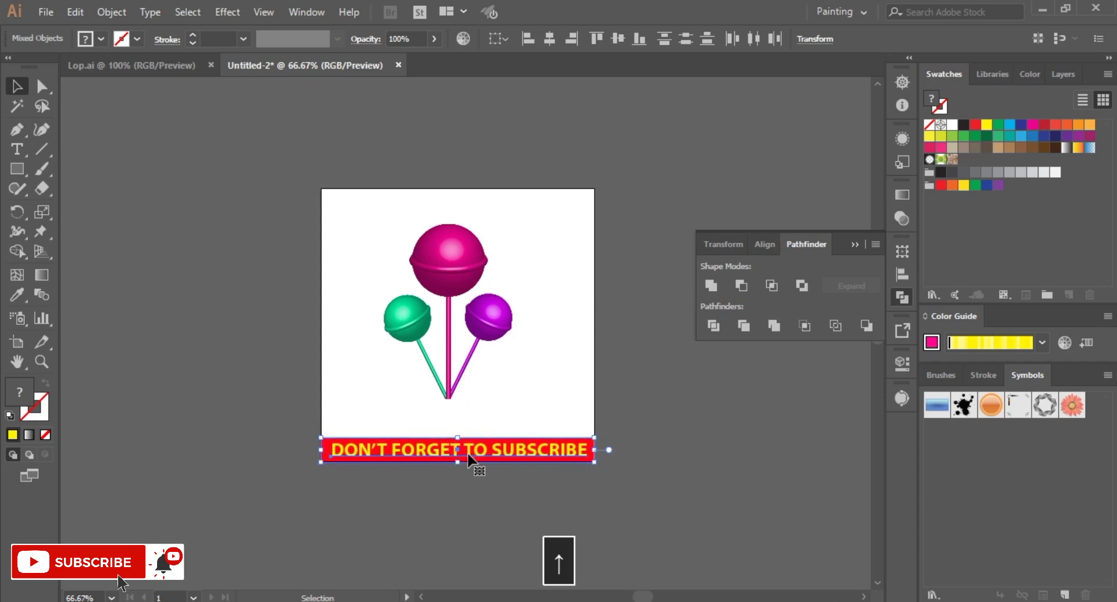
Enlarge the three lollipops together and centre them on the artboard with their sticks reaching down to the banner.
drag(341, 239, 565, 471)
drag(519, 361, 508, 351)
click(659, 444)
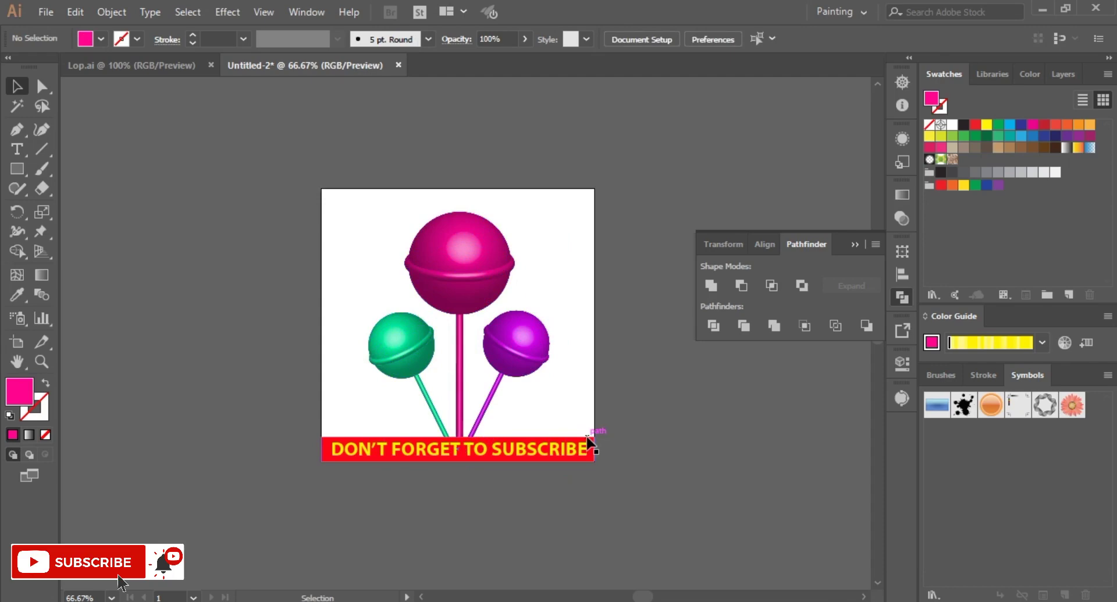
Fill the banner rectangle behind the text with black.
click(593, 450)
click(941, 126)
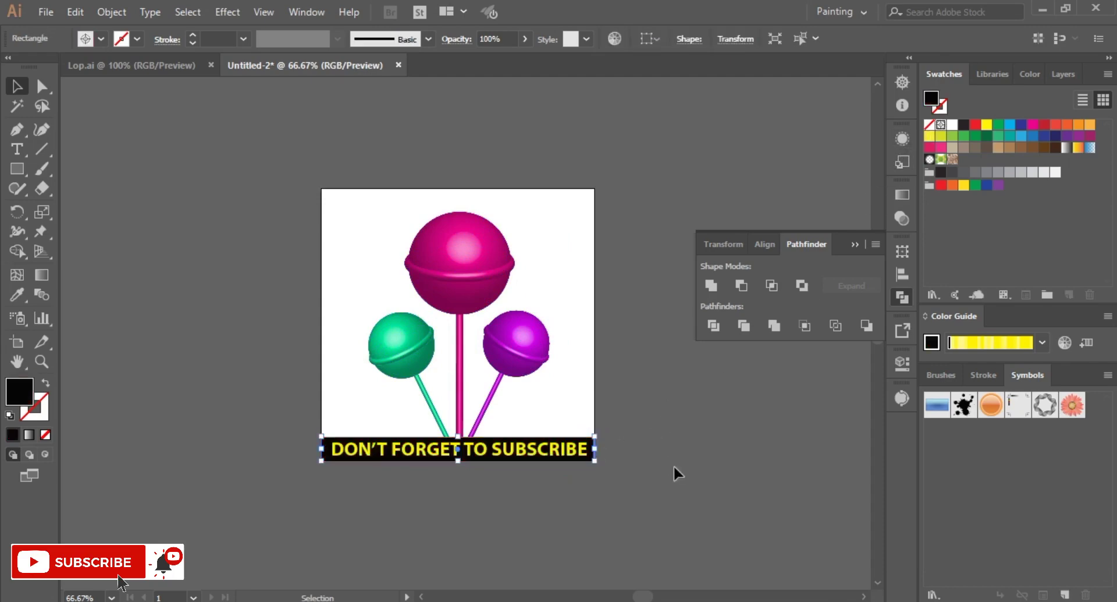